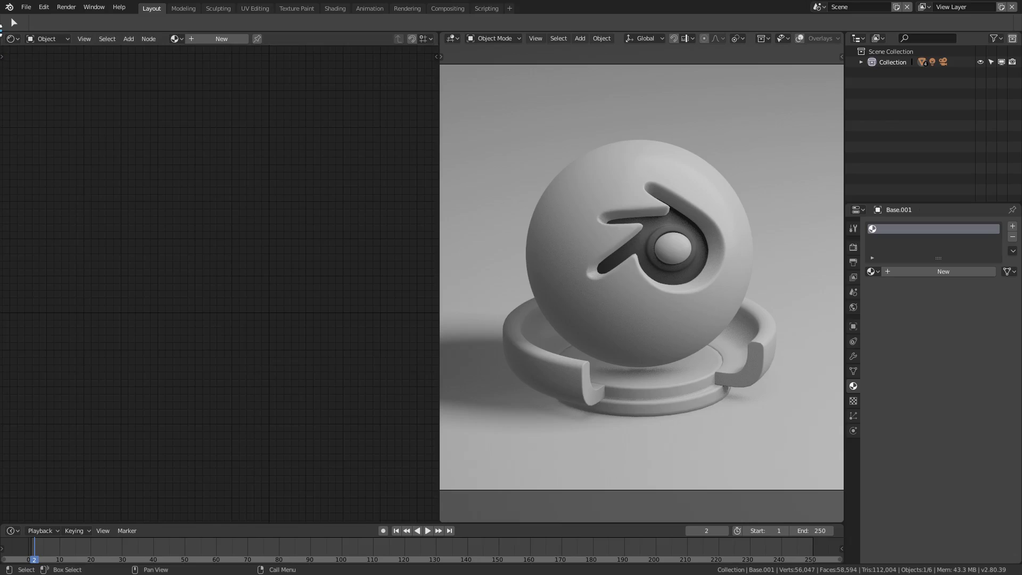
drag(3, 33, 238, 48)
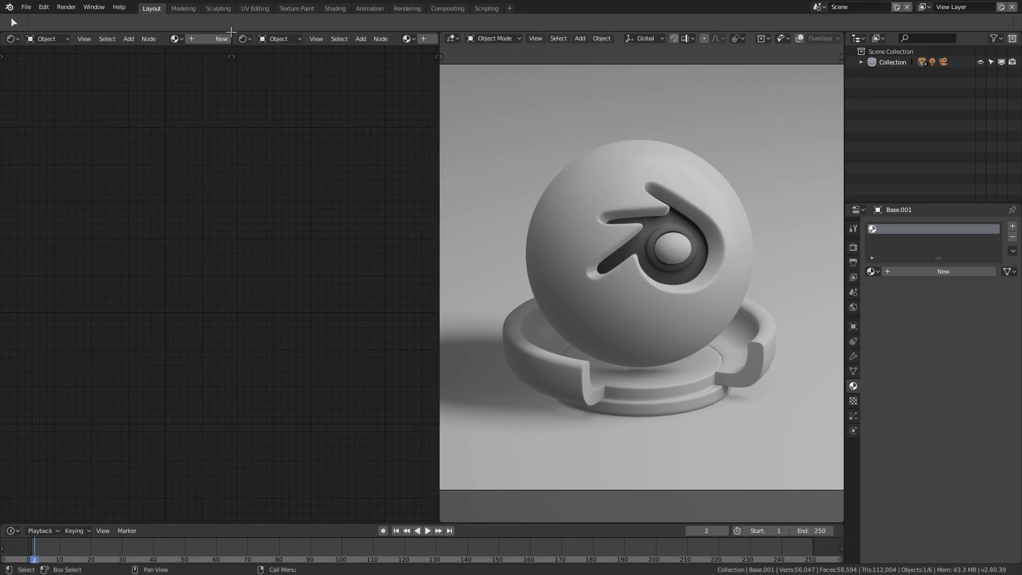
click(244, 38)
click(282, 115)
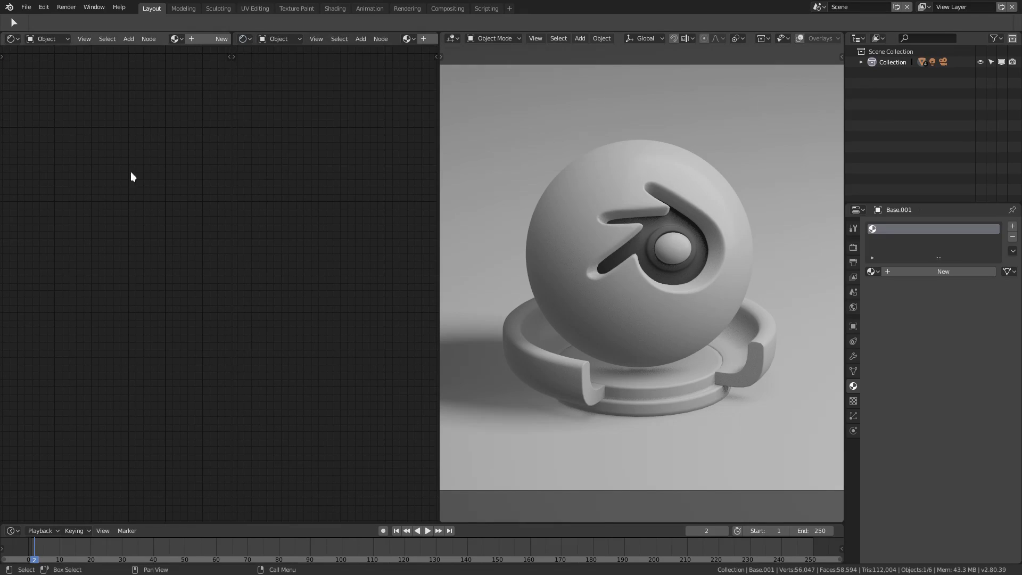
drag(234, 33, 11, 86)
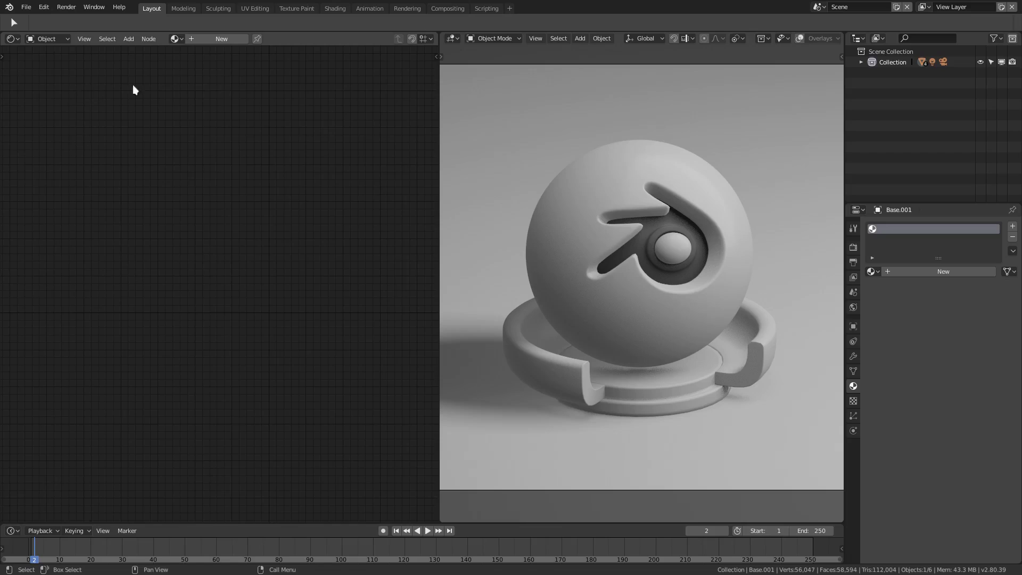
Select the dark inner core of the shader ball, framed in the camera view, so its material nodes can be edited
click(592, 173)
middle_drag(592, 172, 680, 290)
key(KP_0)
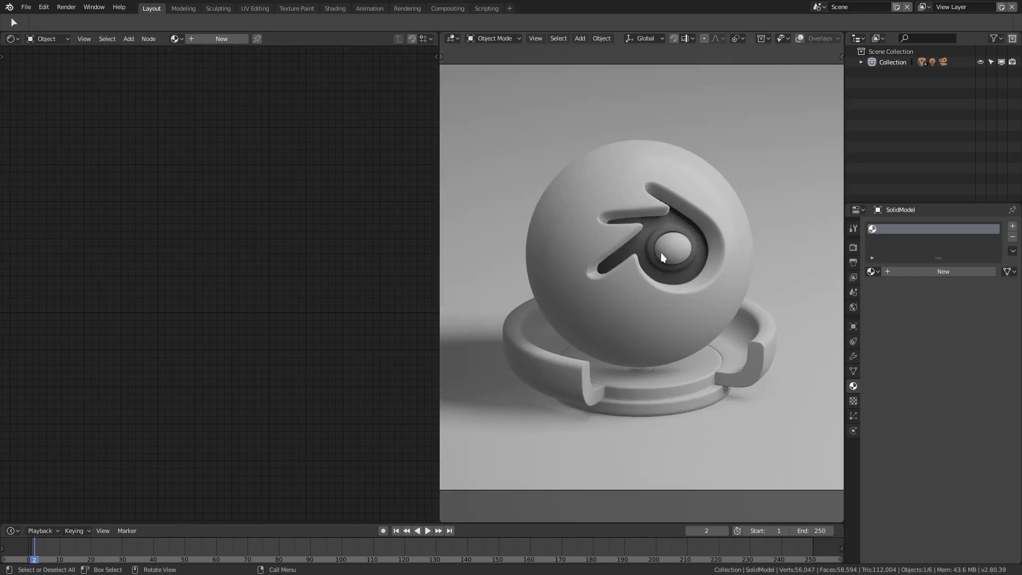
scroll(661, 253, down, 1)
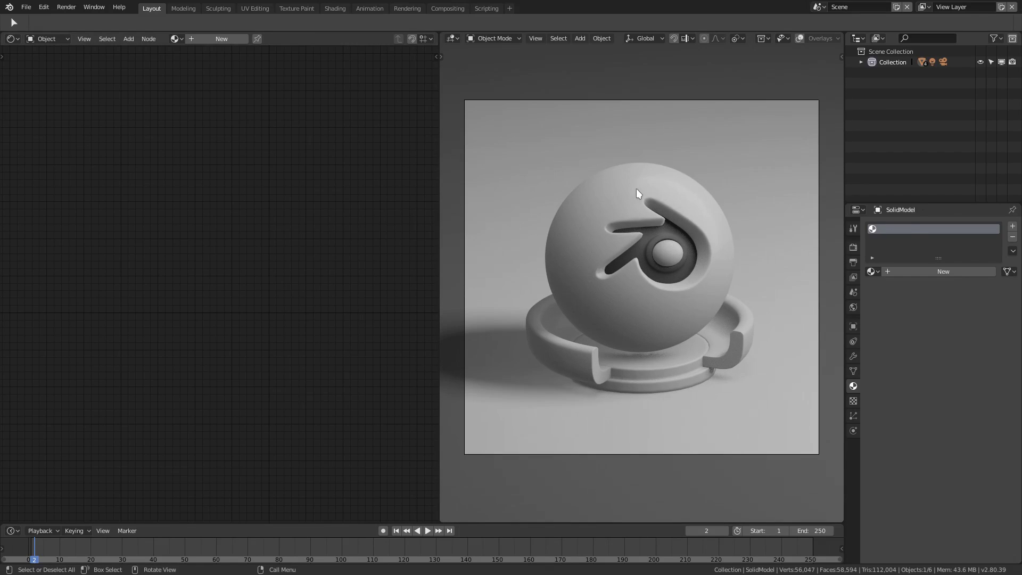
click(637, 188)
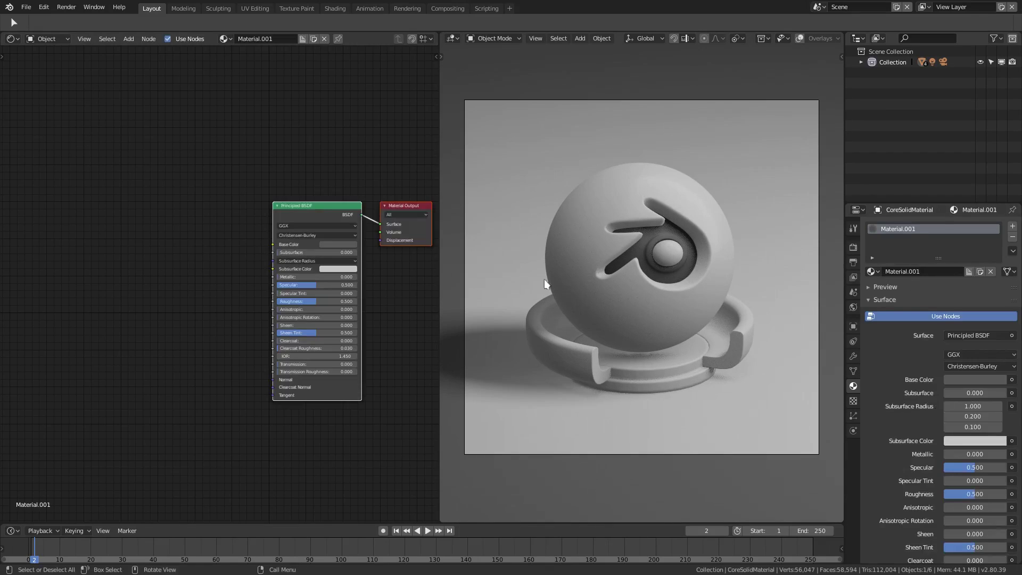
Add a Voronoi Texture node in the empty area well before the Principled BSDF node
middle_drag(255, 215, 336, 214)
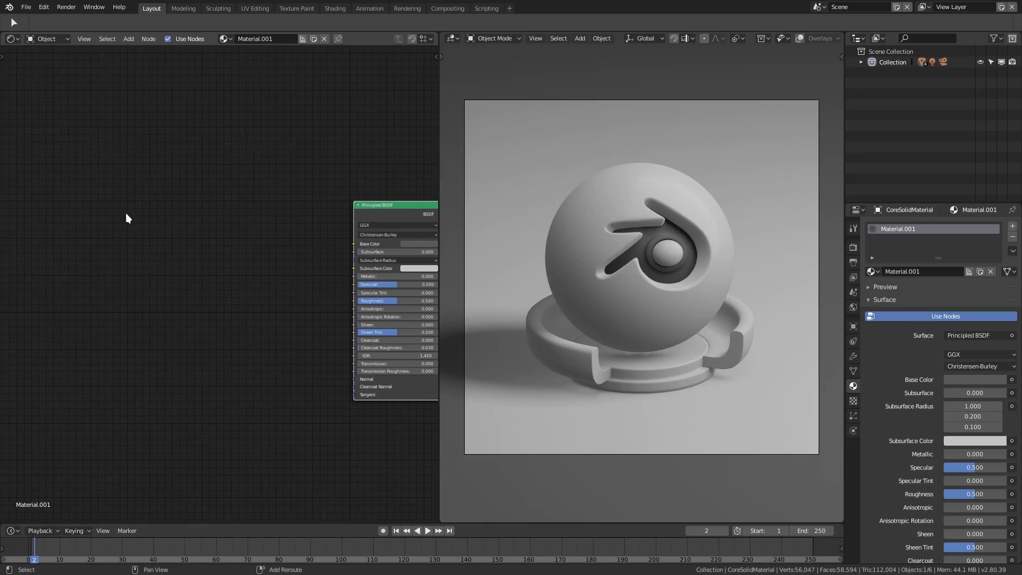
key(shift+a)
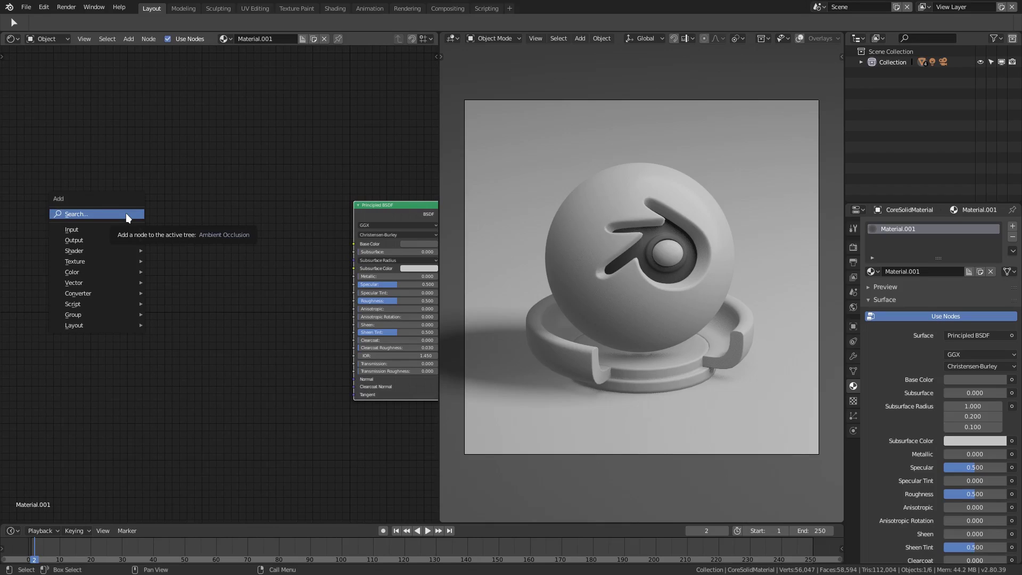
click(126, 213)
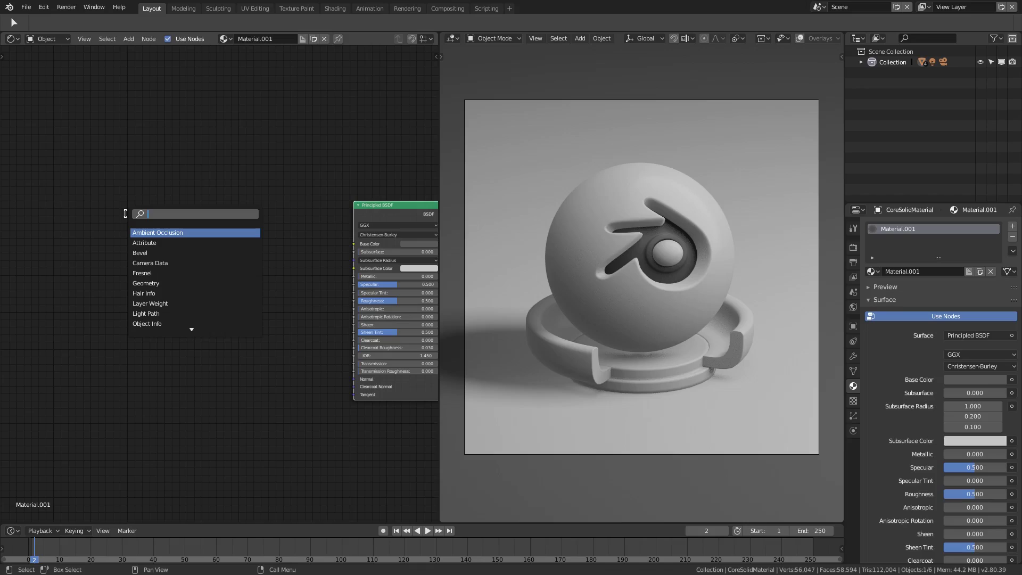
text(vo)
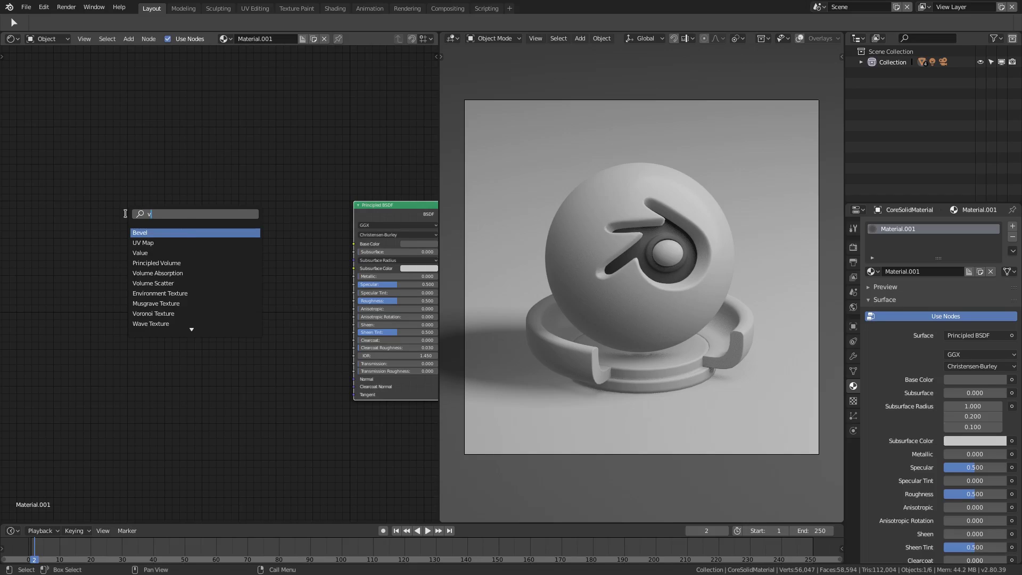
key(Down)
key(Down)
key(Down)
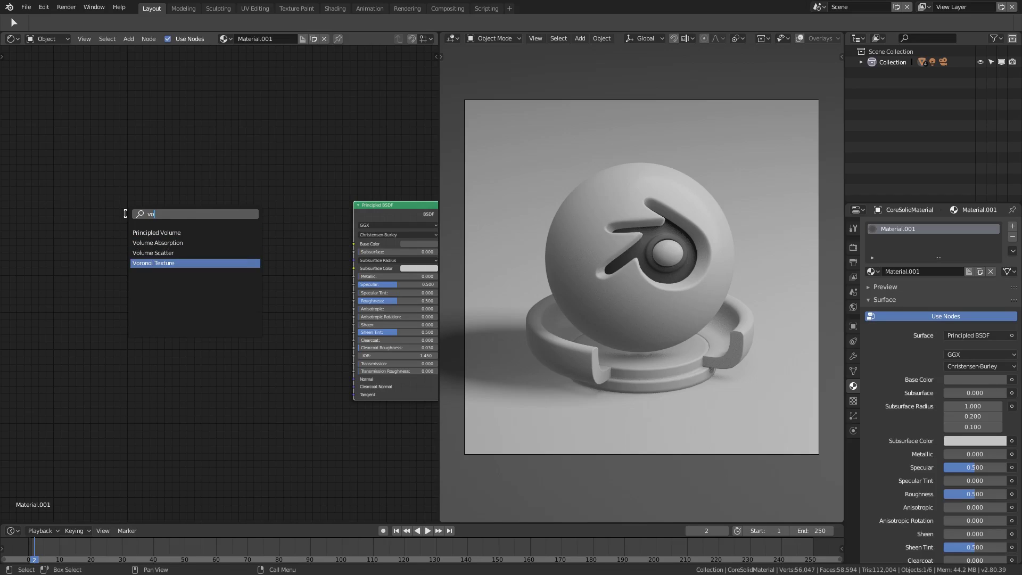
key(Return)
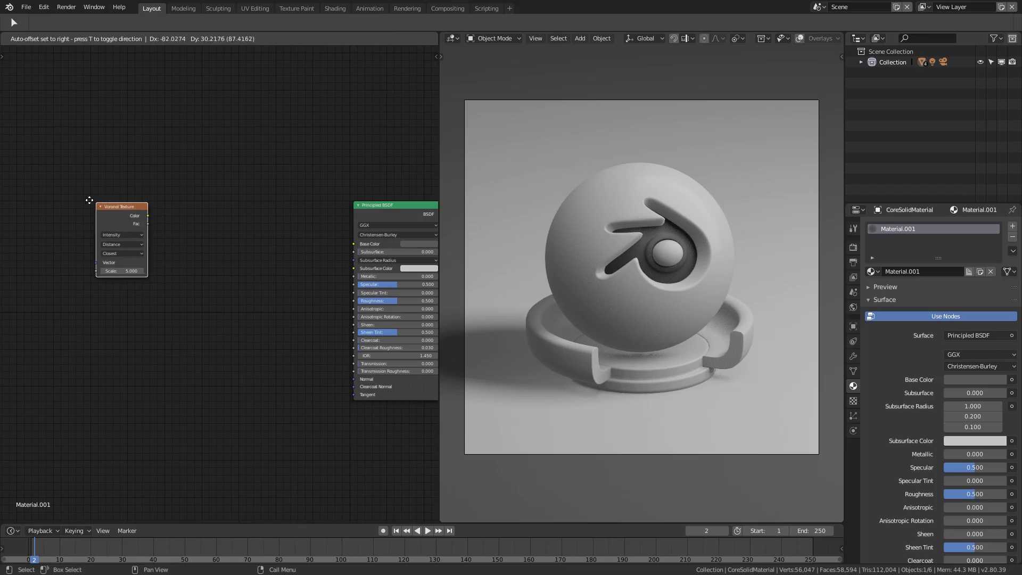
click(87, 203)
Add a Noise Texture node directly below the Voronoi Texture node
key(shift+a)
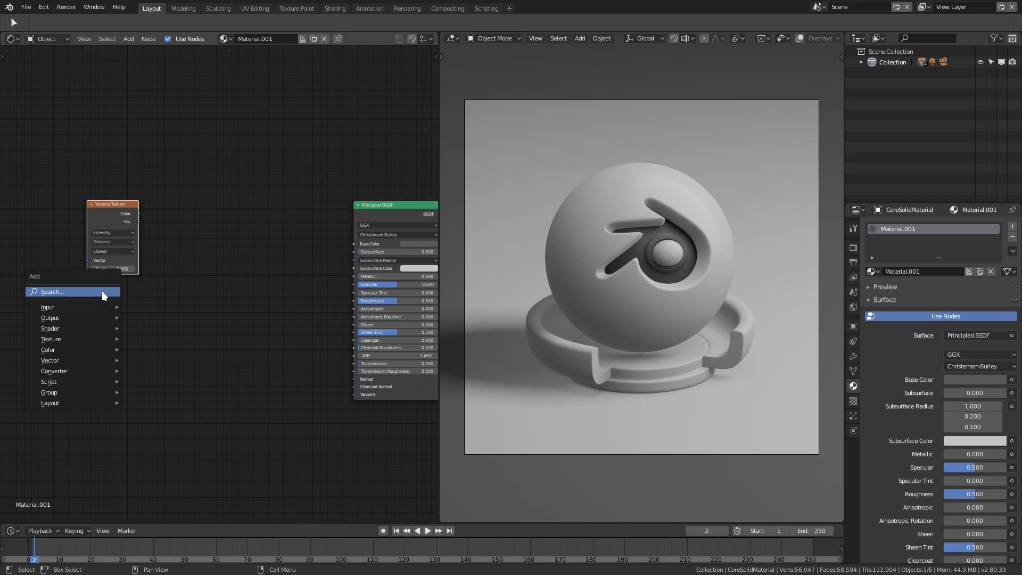
click(101, 290)
text(noise)
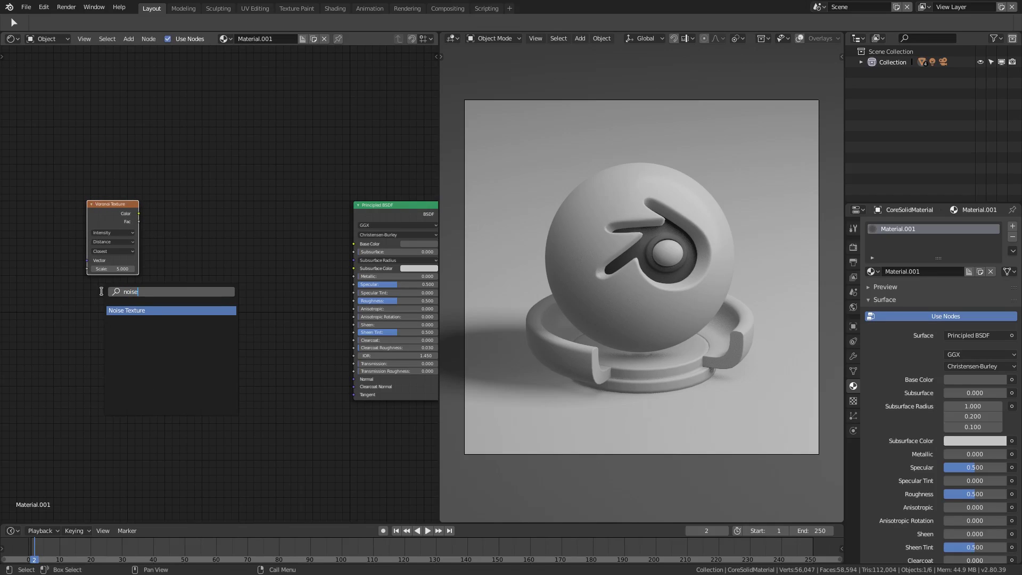
key(Return)
click(87, 281)
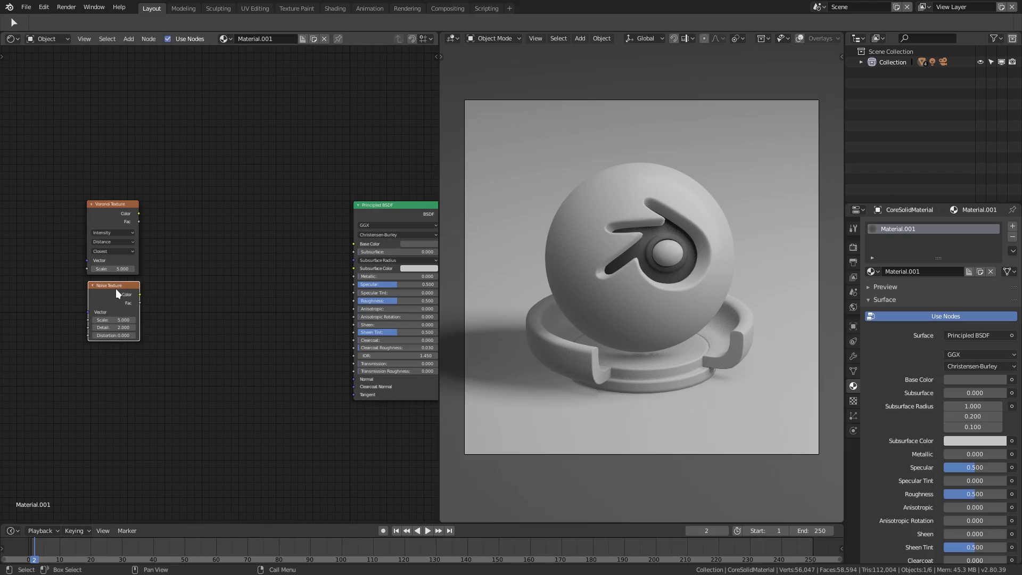
Select the Voronoi and Noise Texture nodes together and move them farther away from the Principled BSDF
key(b)
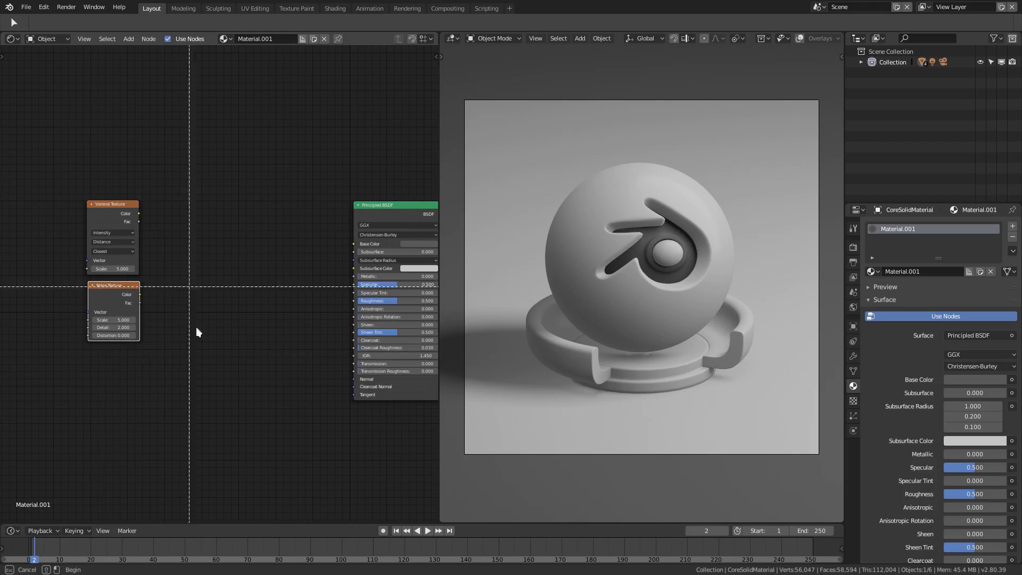
drag(193, 371, 94, 191)
middle_drag(179, 277, 258, 287)
key(g)
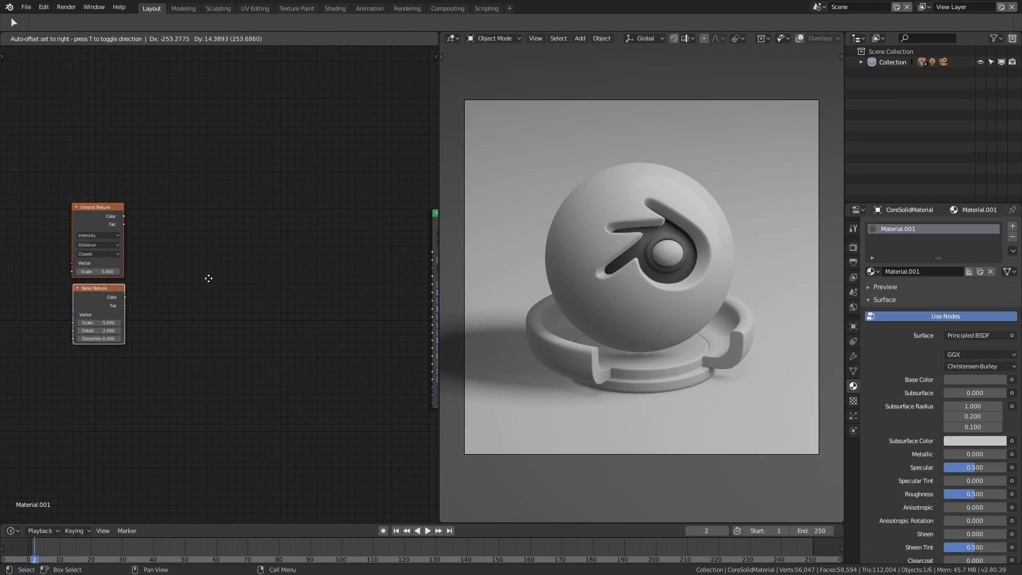
click(166, 278)
scroll(166, 284, down, 3)
scroll(166, 284, up, 3)
scroll(166, 283, down, 3)
scroll(166, 285, up, 4)
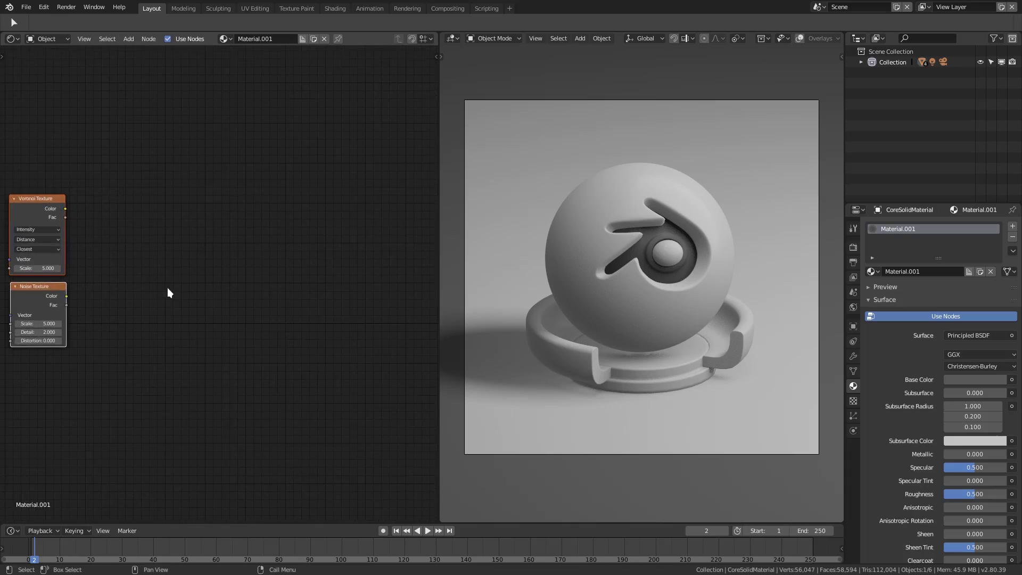
mouse_move(192, 305)
middle_down()
mouse_move(243, 308)
mouse_move(198, 276)
mouse_move(274, 322)
mouse_move(186, 321)
middle_up()
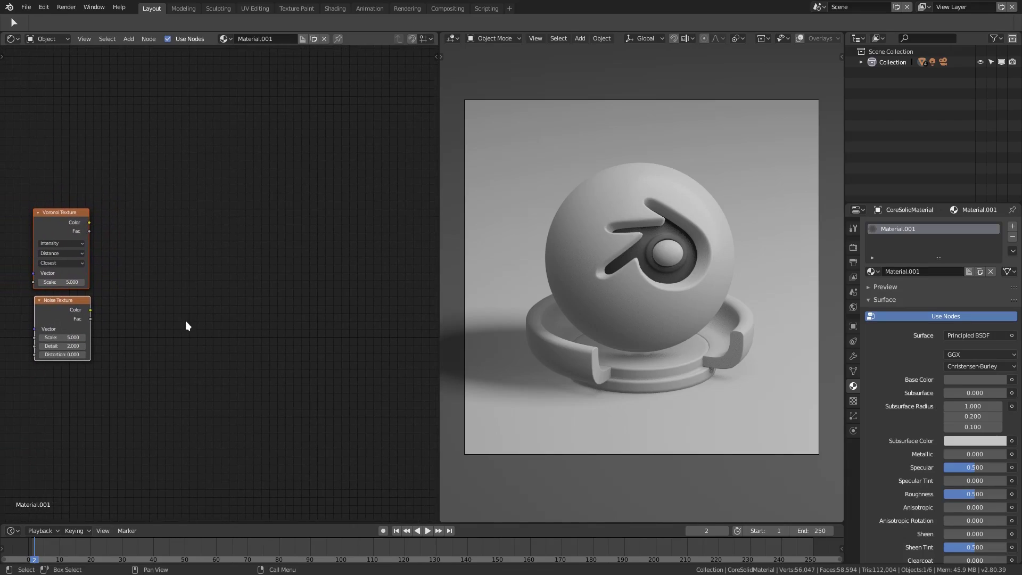
Add a Math node and place it between the texture nodes and the Principled BSDF, roughly midway between the two textures in height
key(shift+a)
click(168, 248)
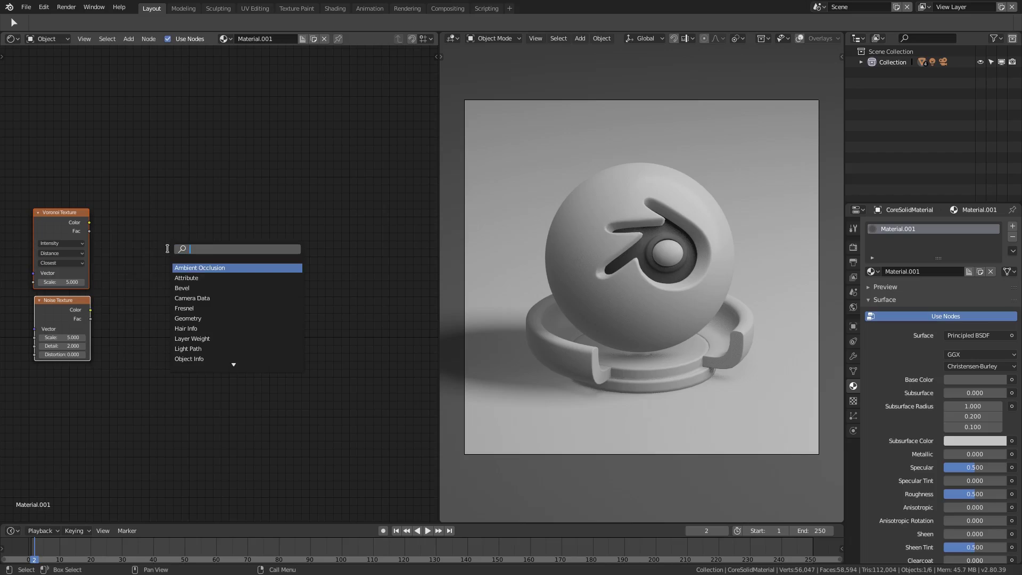
text(math)
key(Return)
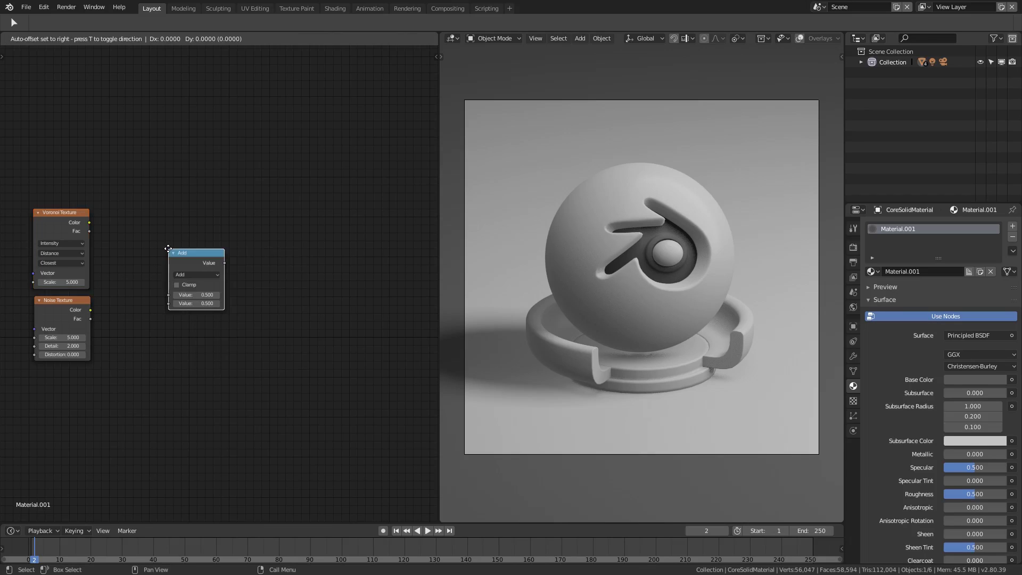
click(158, 214)
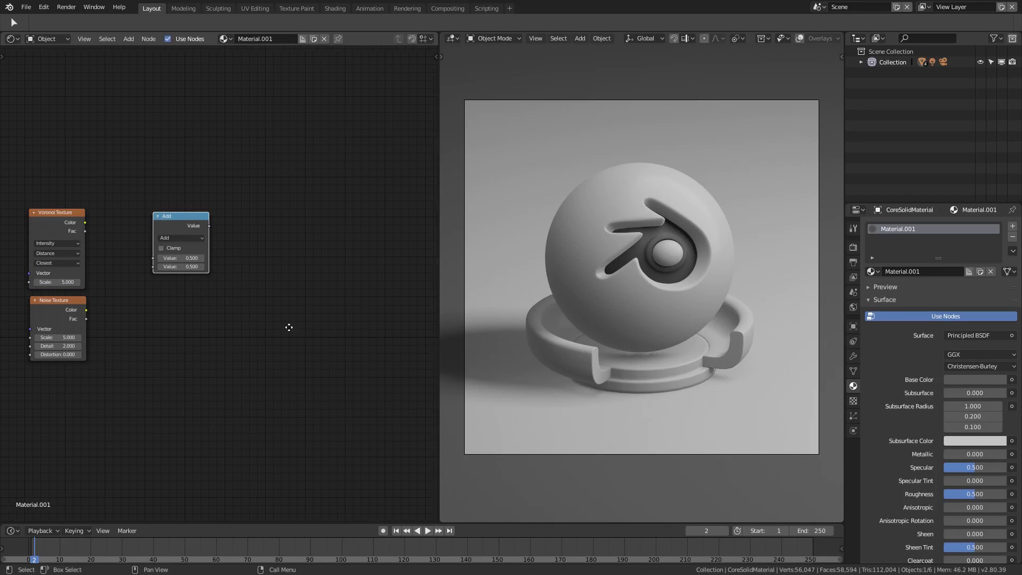
scroll(68, 257, up, 2)
middle_drag(68, 258, 112, 257)
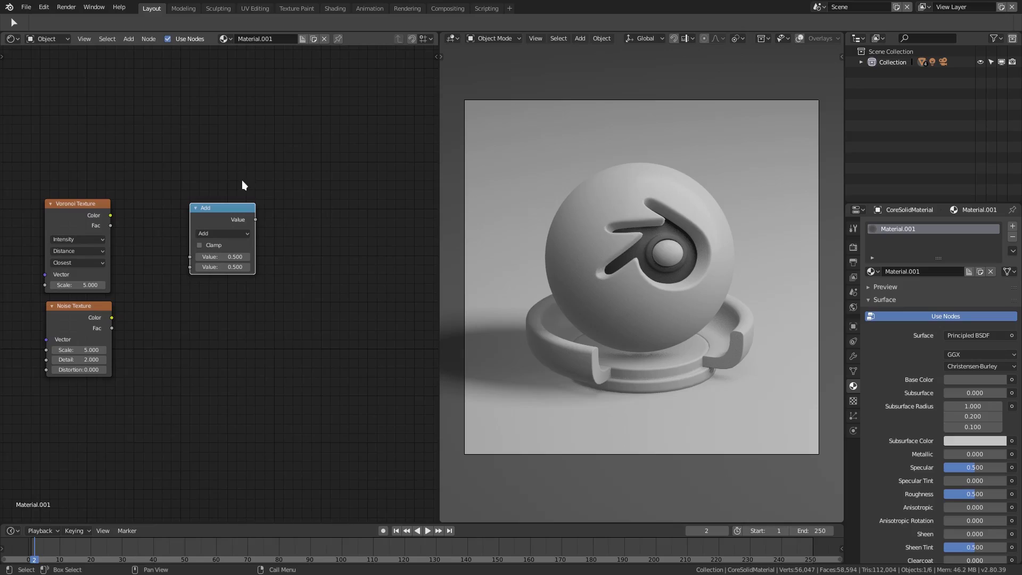
middle_drag(237, 208, 245, 210)
drag(244, 210, 253, 243)
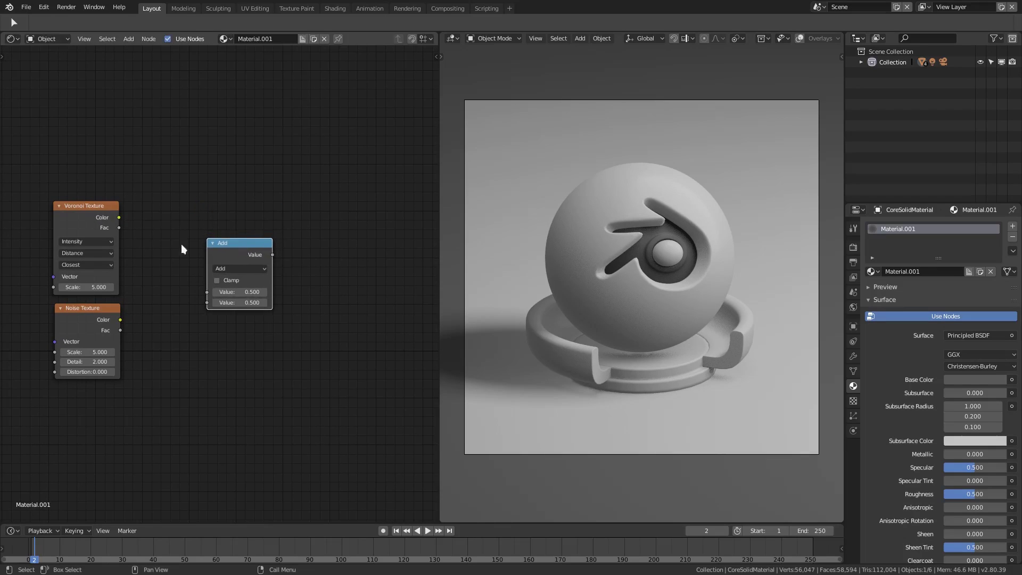
Connect the Color outputs of the Voronoi and Noise Textures to the Math node's two Value inputs, keeping its Add operation
drag(118, 218, 212, 294)
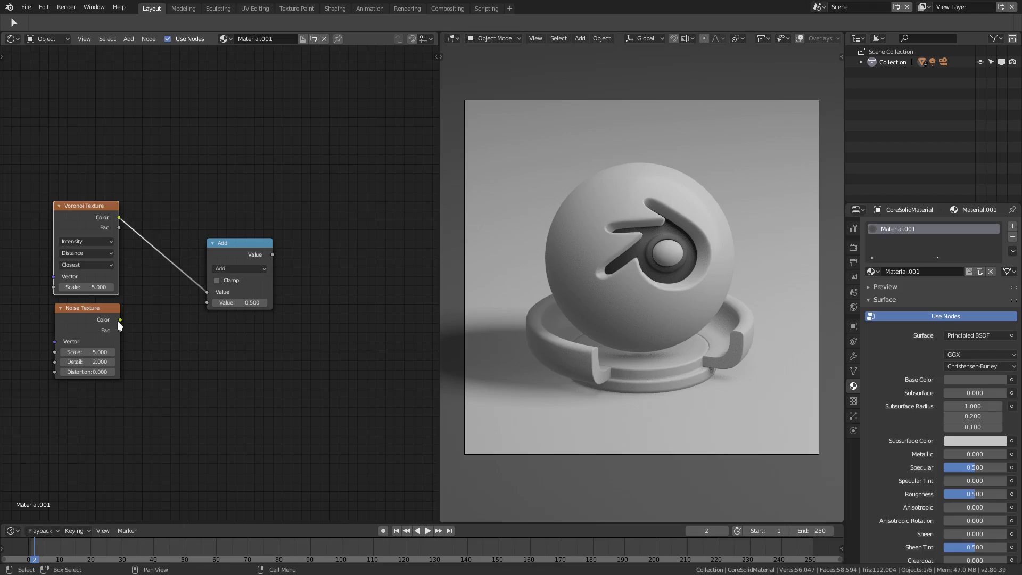
drag(119, 317, 208, 303)
drag(223, 242, 211, 237)
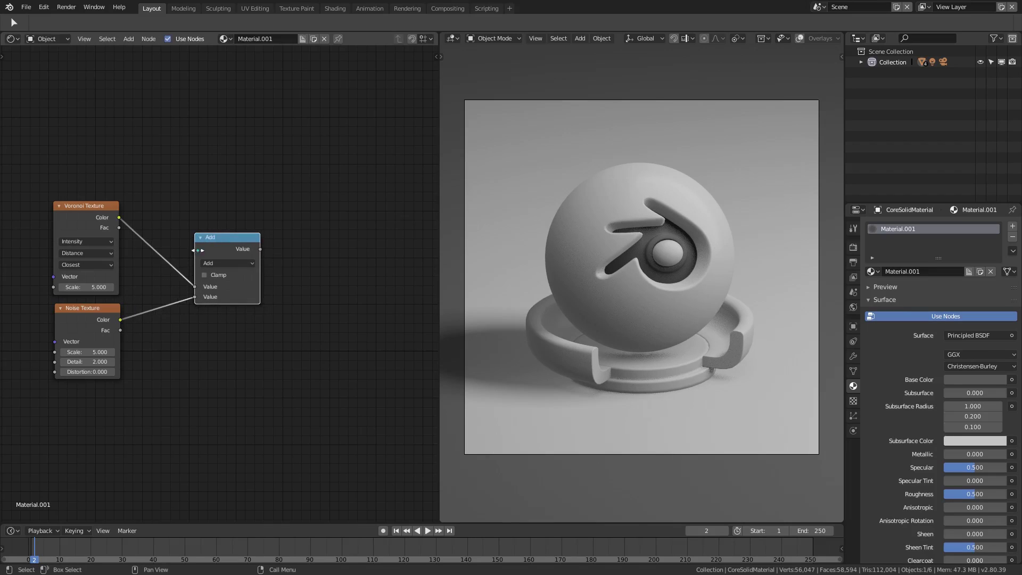
click(224, 264)
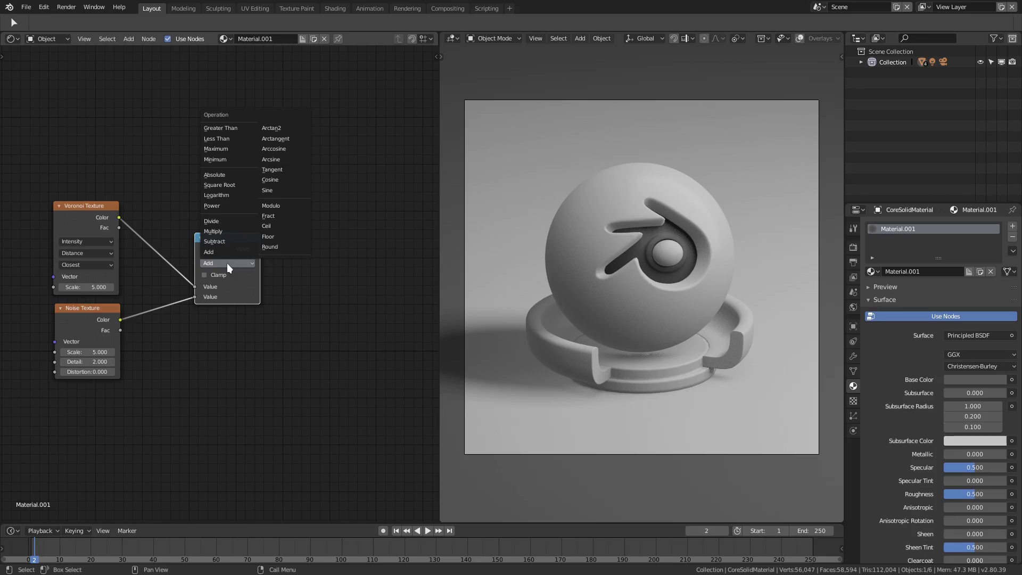
click(227, 263)
middle_drag(304, 288, 204, 286)
scroll(242, 289, down, 1)
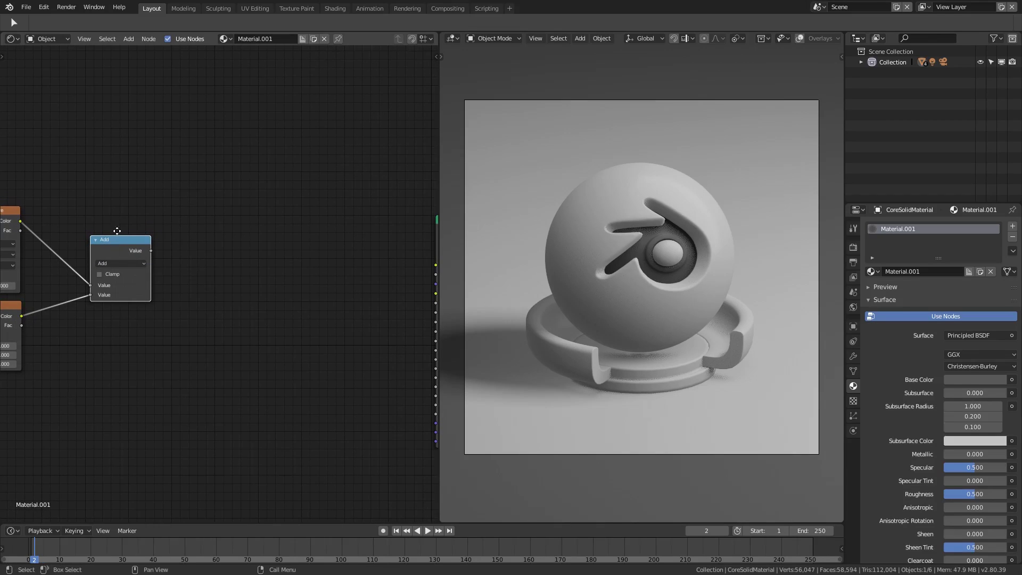
drag(120, 241, 125, 224)
Add a Bump node and place it just after the Add math node
middle_drag(191, 257, 205, 257)
key(shift+a)
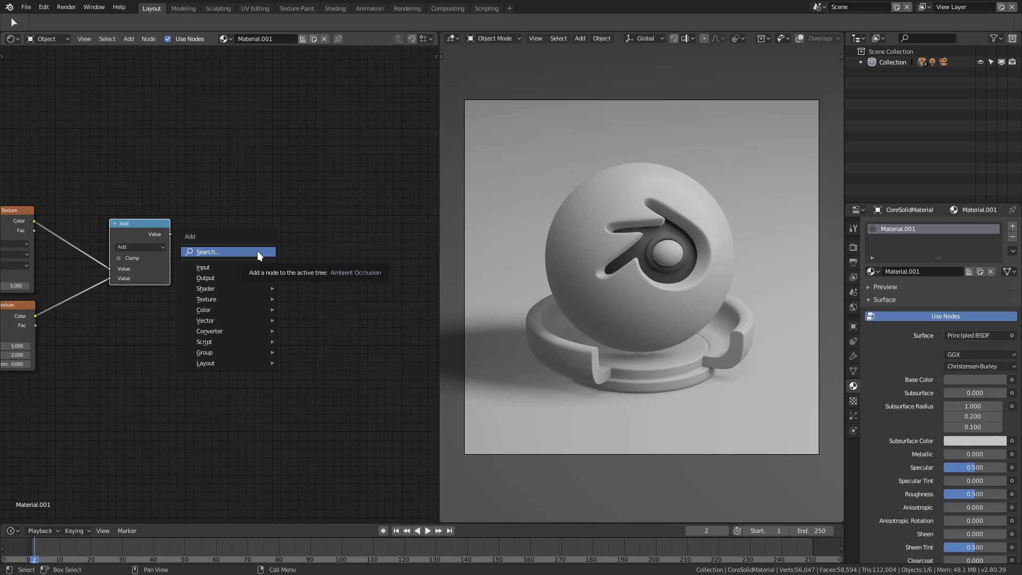
click(257, 252)
text(b)
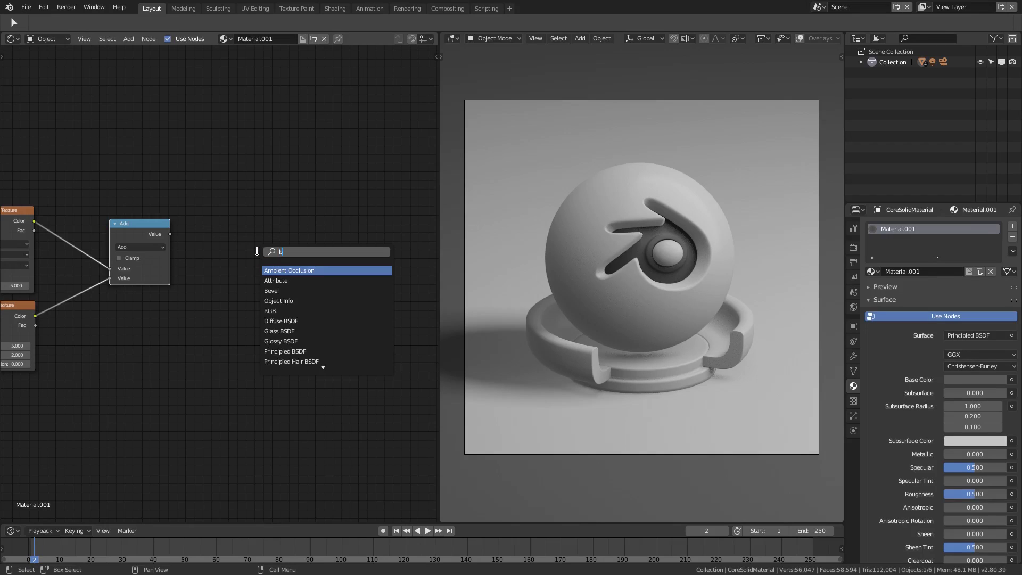
text(ump)
key(Return)
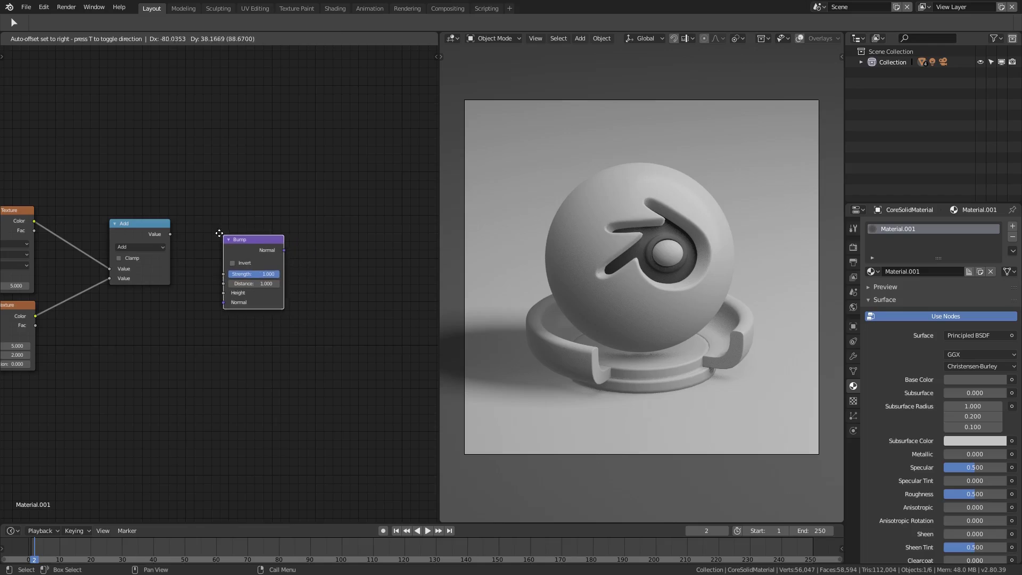
click(210, 229)
Connect the Add node's Value to the Bump node's Height, and the Bump's Normal output to the Principled BSDF's Normal
drag(170, 234, 210, 286)
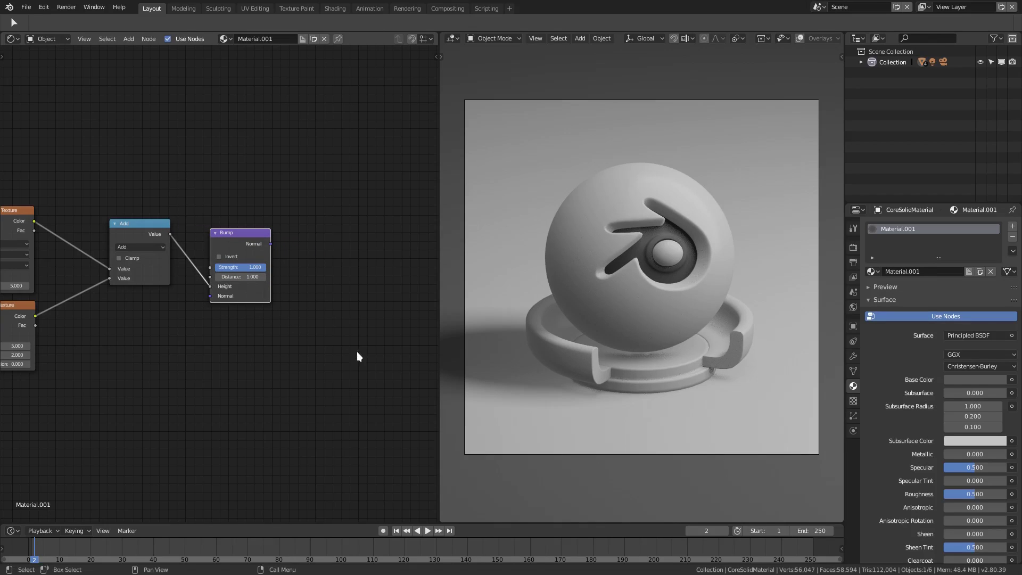
middle_drag(340, 353, 186, 369)
drag(68, 254, 300, 430)
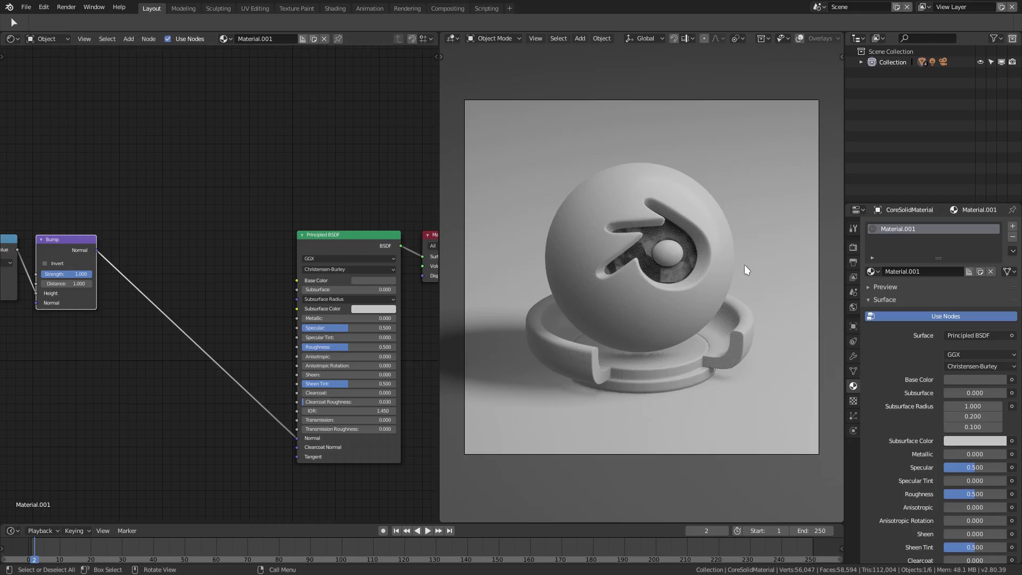
Brighten the Base Color of the core's Material.001 to a near-white grey
middle_drag(740, 264, 673, 276)
scroll(672, 266, down, 7)
scroll(649, 270, up, 7)
scroll(650, 271, up, 1)
scroll(670, 251, down, 5)
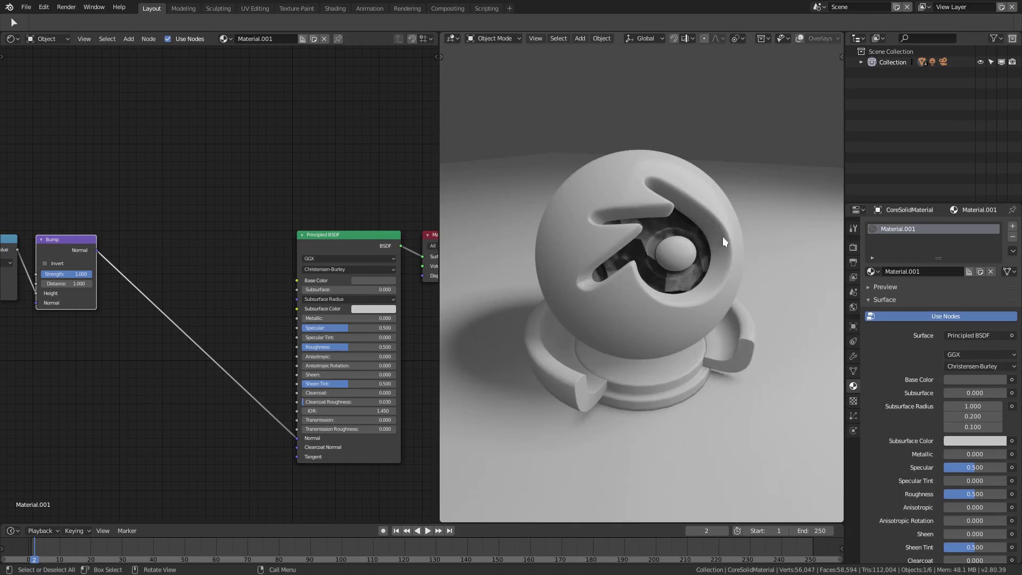
click(371, 281)
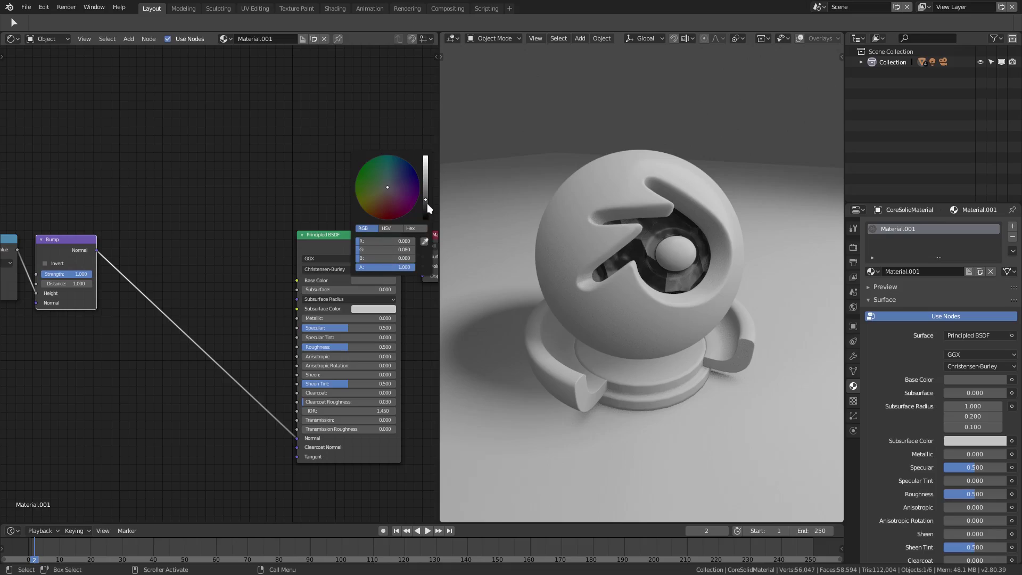
drag(427, 205, 426, 156)
Assign the existing Material.001 to the shader ball's outer shell
click(622, 180)
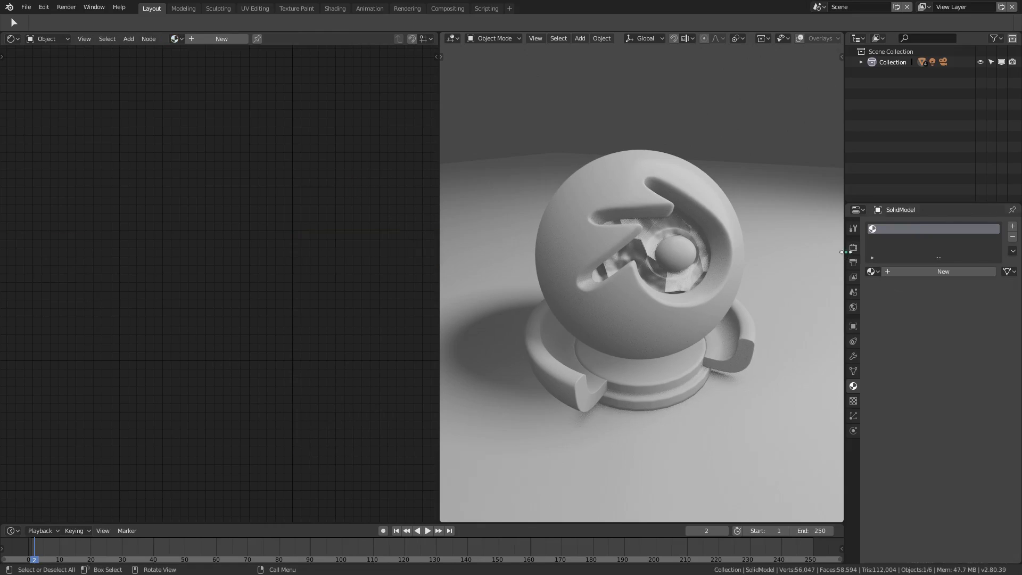
click(873, 272)
click(860, 298)
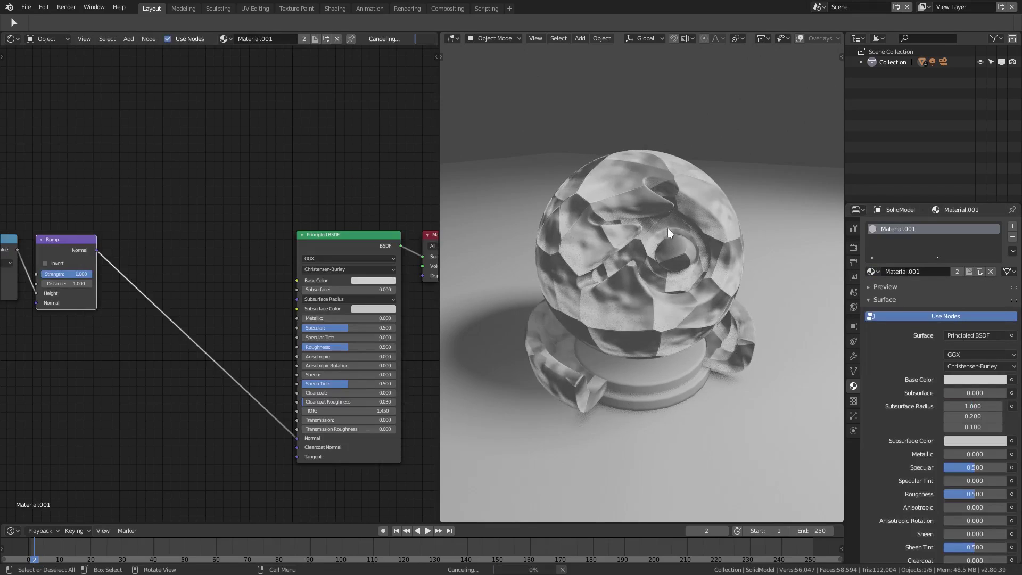
Switch the shader ball's inner core to the existing Material and darken its Base Color to a medium-dark grey
click(668, 226)
click(872, 271)
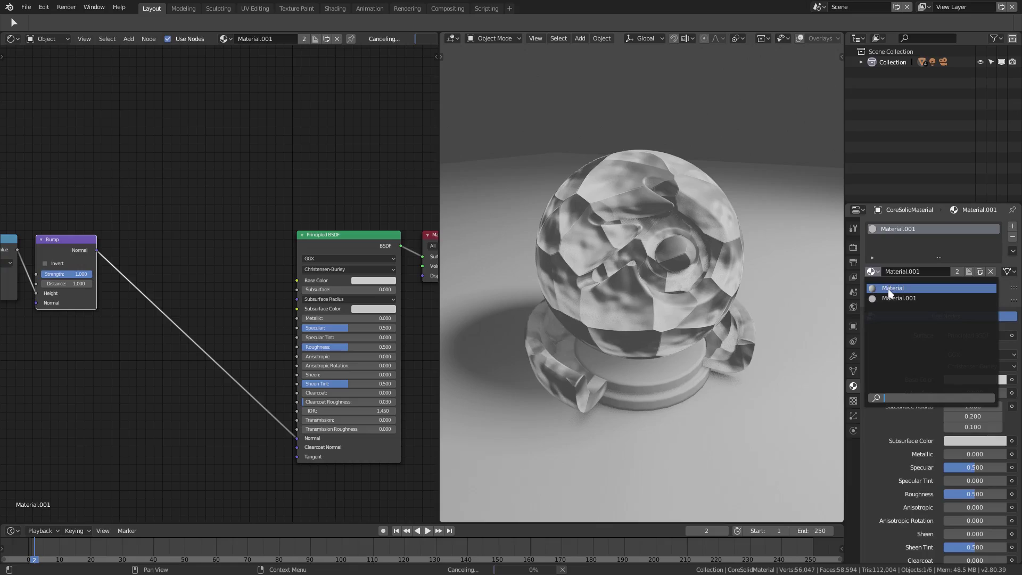
click(889, 288)
click(973, 379)
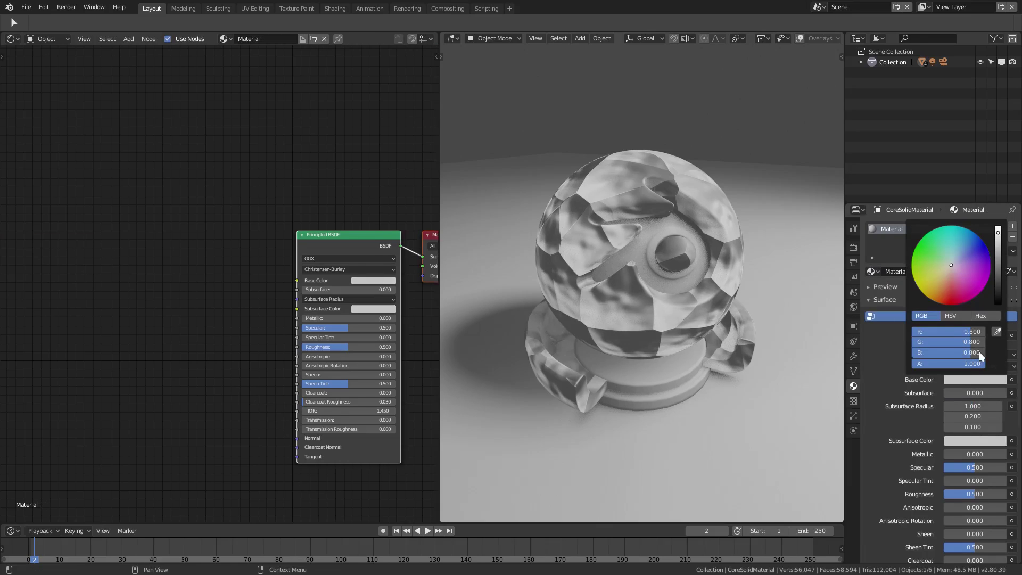
click(999, 277)
Assign the existing Material to the shader ball's base
click(657, 385)
click(872, 271)
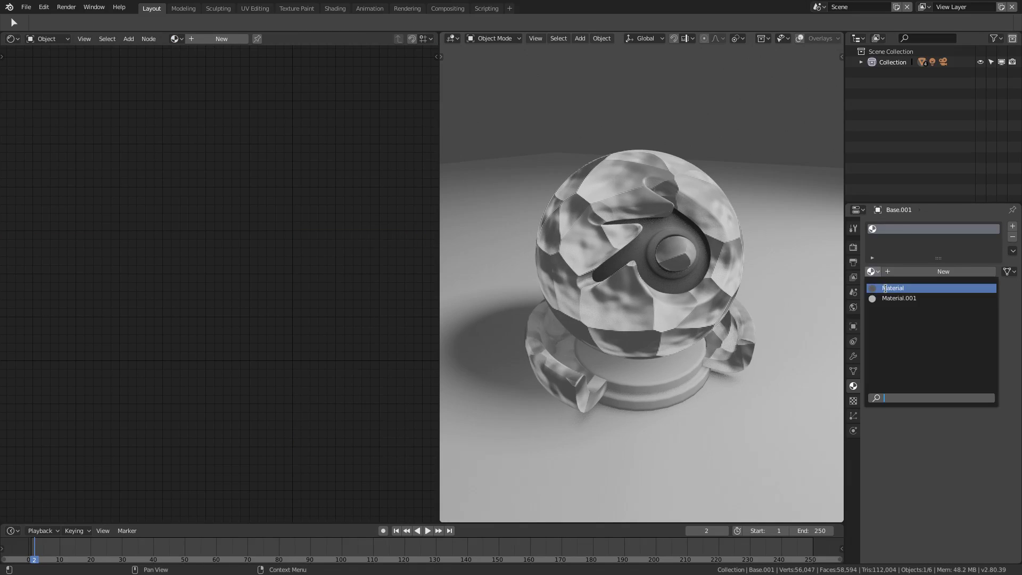
click(886, 288)
scroll(618, 282, up, 2)
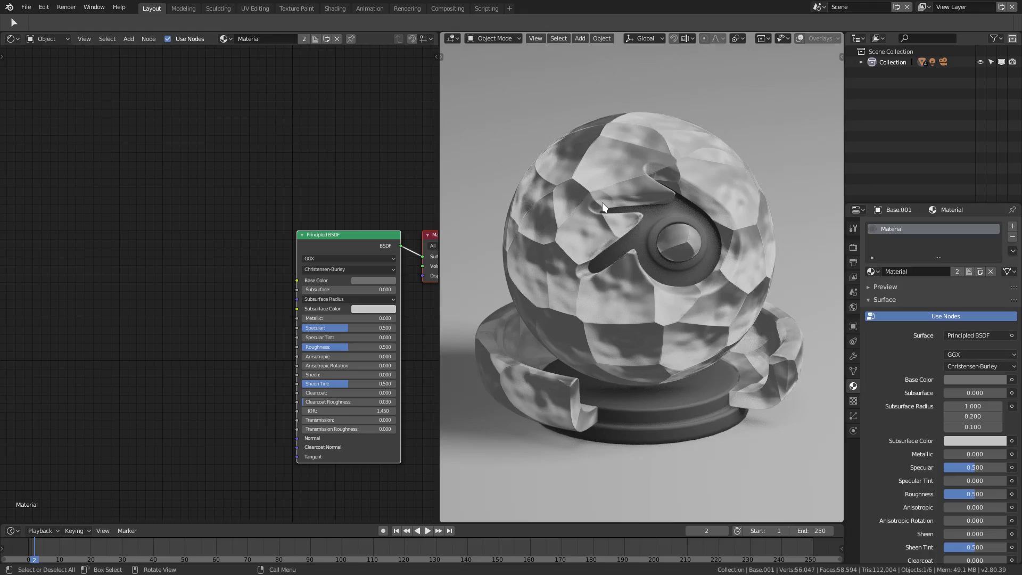
Select the outer shell and examine its bumpy surface from several angles and distances
click(629, 147)
scroll(647, 227, down, 5)
scroll(673, 255, up, 4)
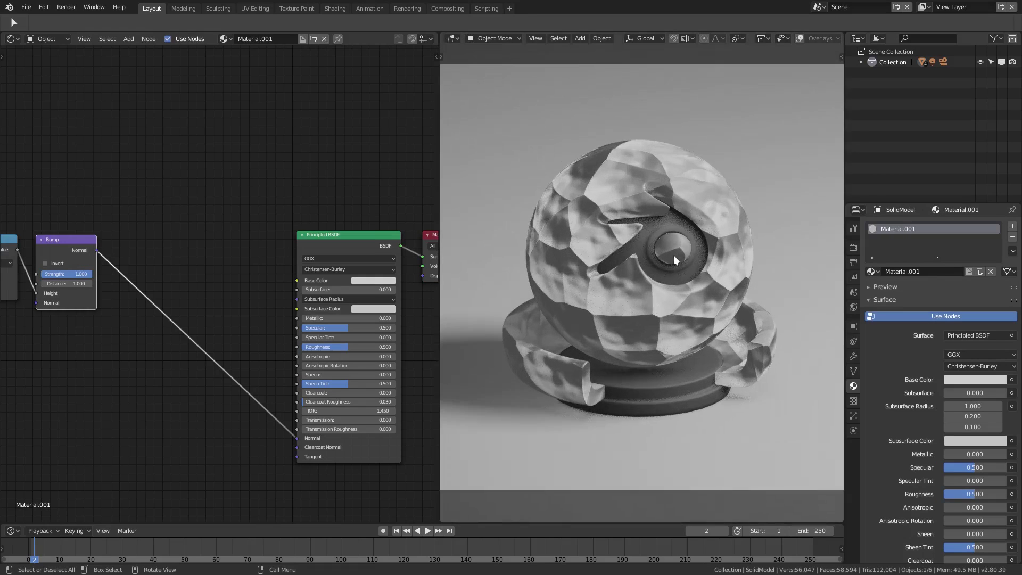
middle_drag(673, 255, 631, 265)
scroll(631, 265, up, 3)
scroll(631, 265, up, 2)
middle_drag(686, 290, 589, 287)
scroll(631, 280, up, 2)
scroll(589, 287, down, 1)
Select the Voronoi Texture and Noise Texture nodes together
middle_drag(208, 329, 399, 324)
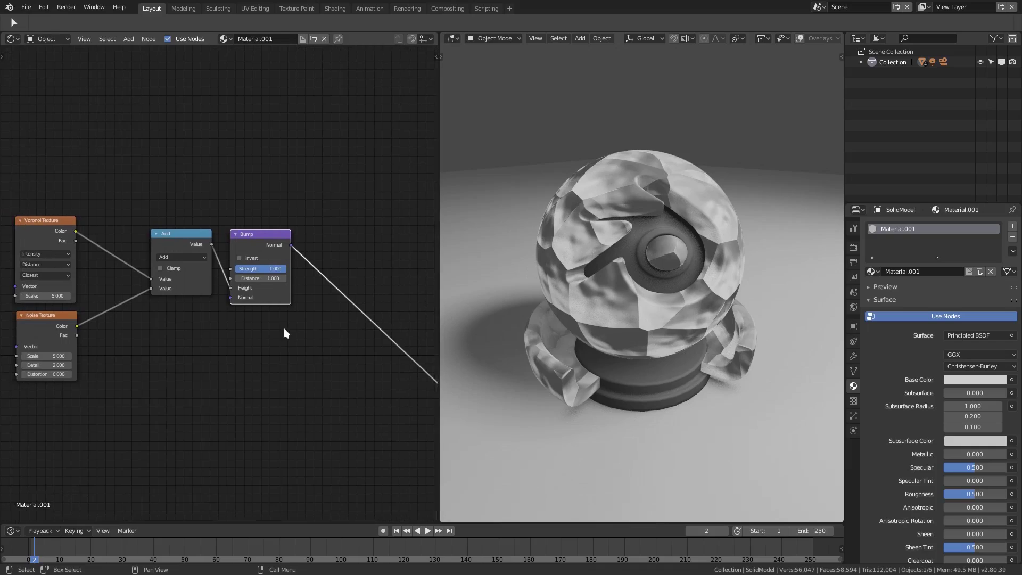
middle_drag(281, 328, 330, 334)
click(82, 232)
shift+click(124, 360)
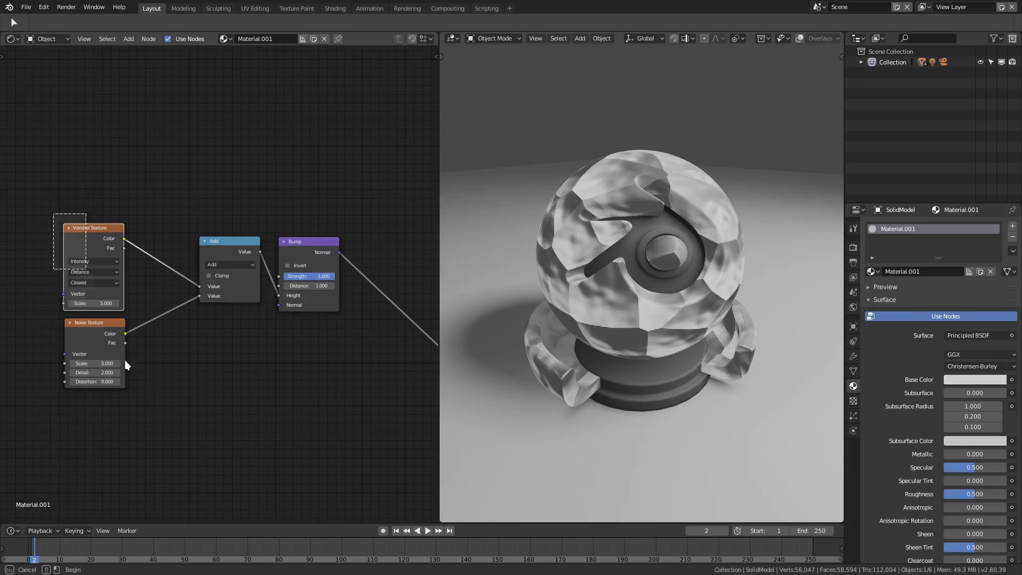
key(h)
key(g)
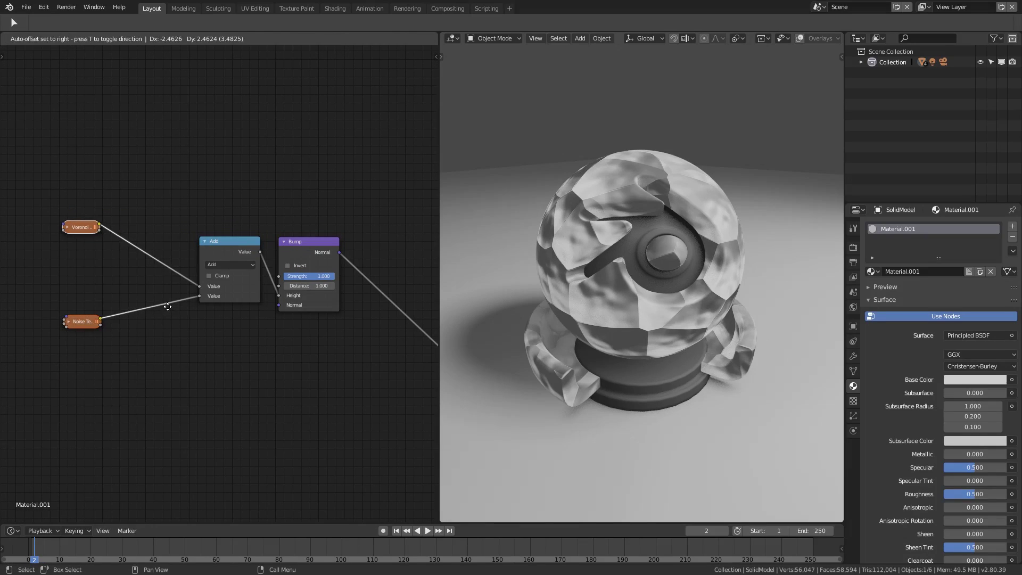
key(Escape)
key(h)
Move the two selected texture nodes closer to the Add node
key(g)
click(221, 306)
scroll(149, 347, up, 3)
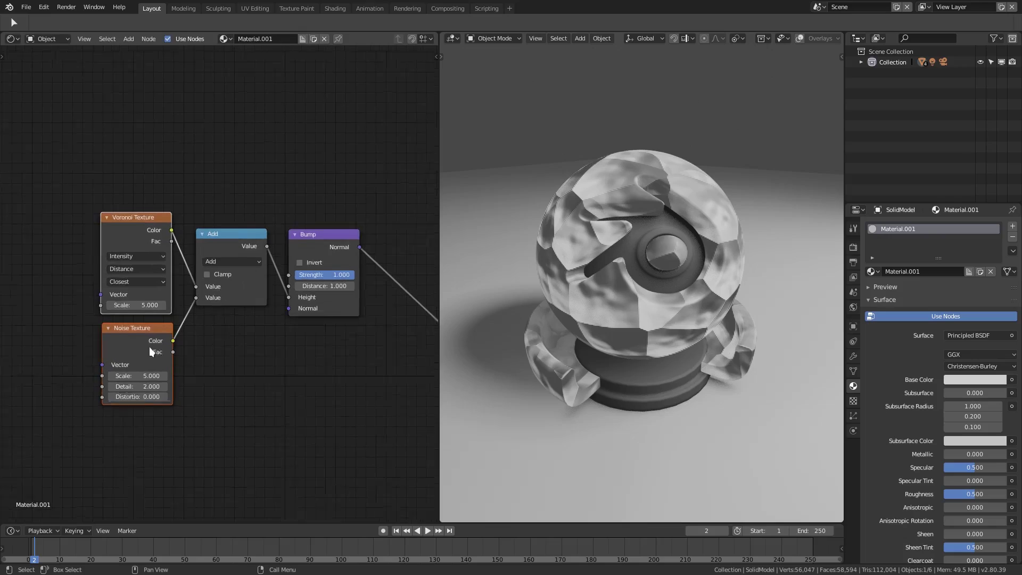
Set the Voronoi Texture's Scale to 7, keeping its Intensity coloring
click(151, 252)
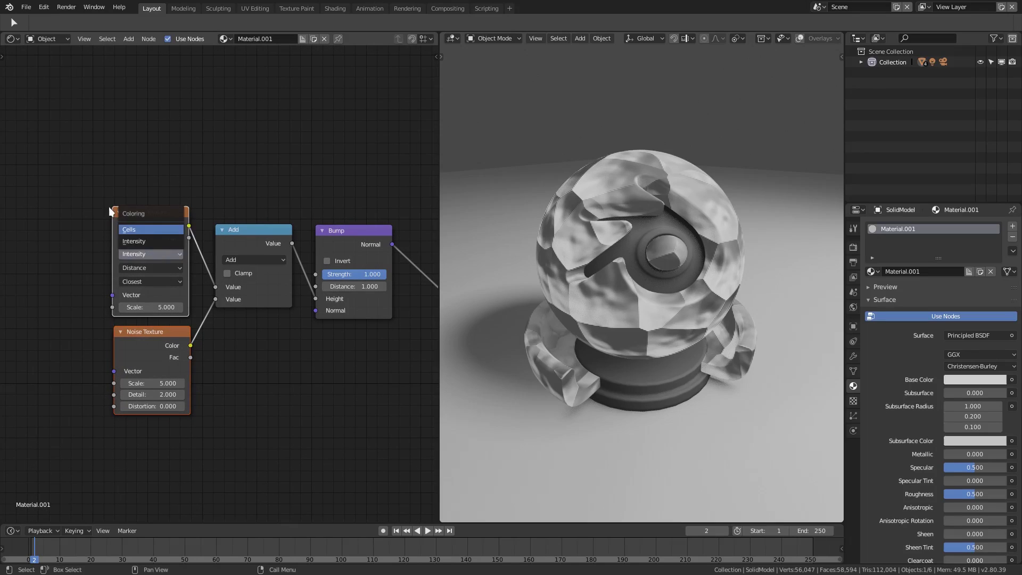
click(159, 307)
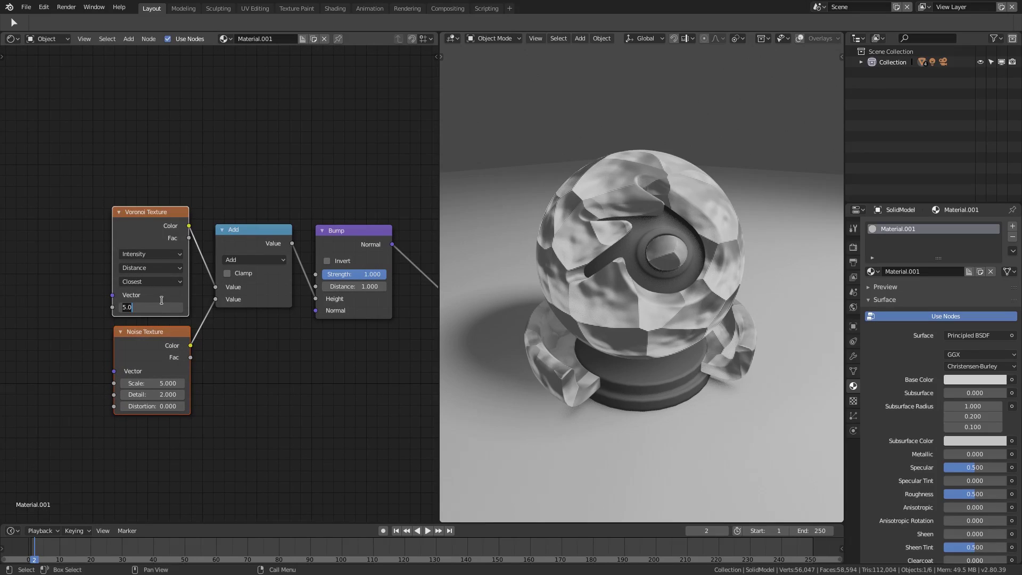
text(7)
key(Return)
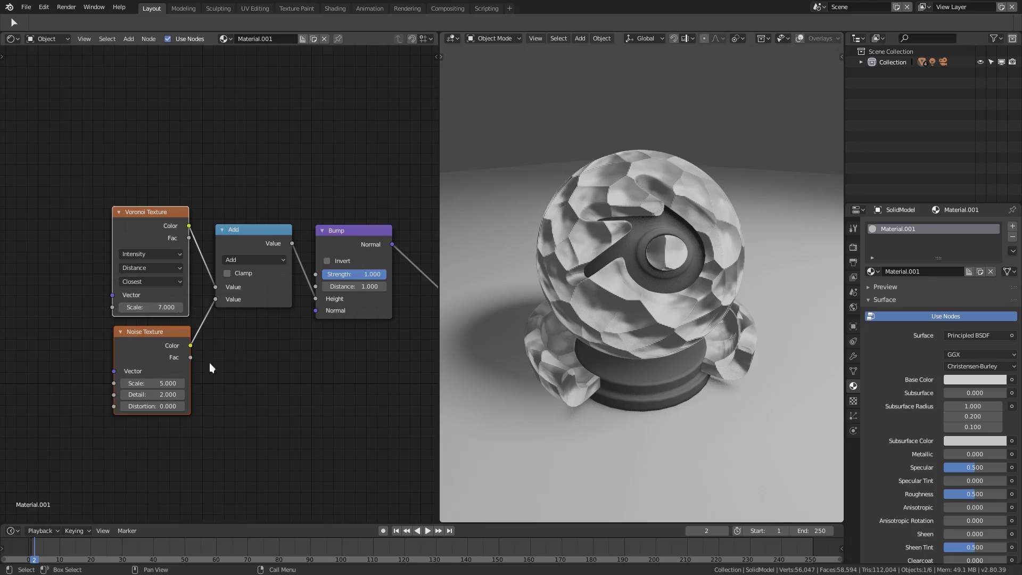
Set the Noise Texture's Scale to 17, Detail to 3 and Distortion to 1.4
scroll(210, 363, down, 1)
middle_drag(338, 348, 327, 344)
scroll(301, 382, down, 2)
scroll(266, 369, up, 3)
middle_drag(210, 368, 201, 364)
click(132, 374)
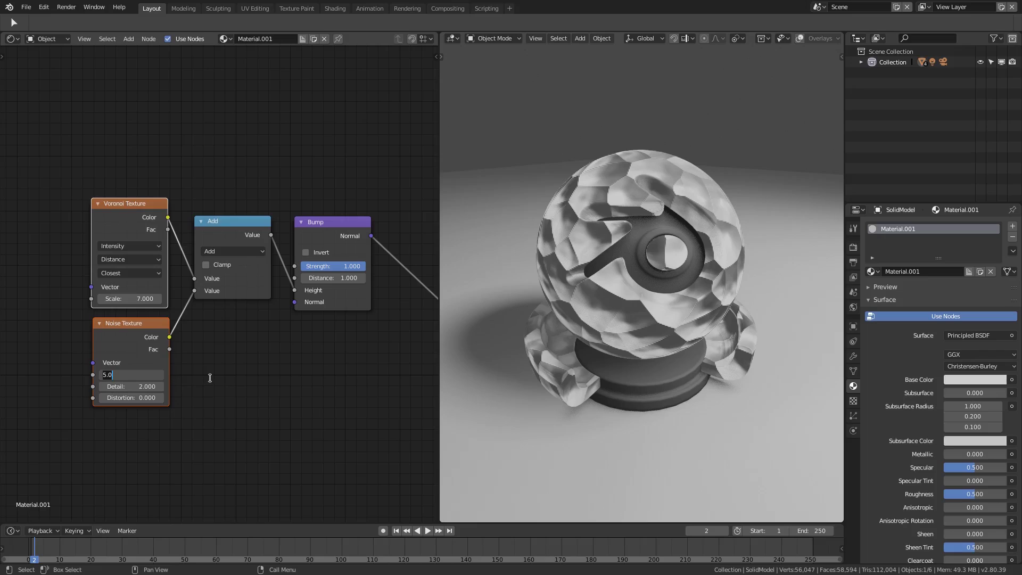
text(17)
key(Return)
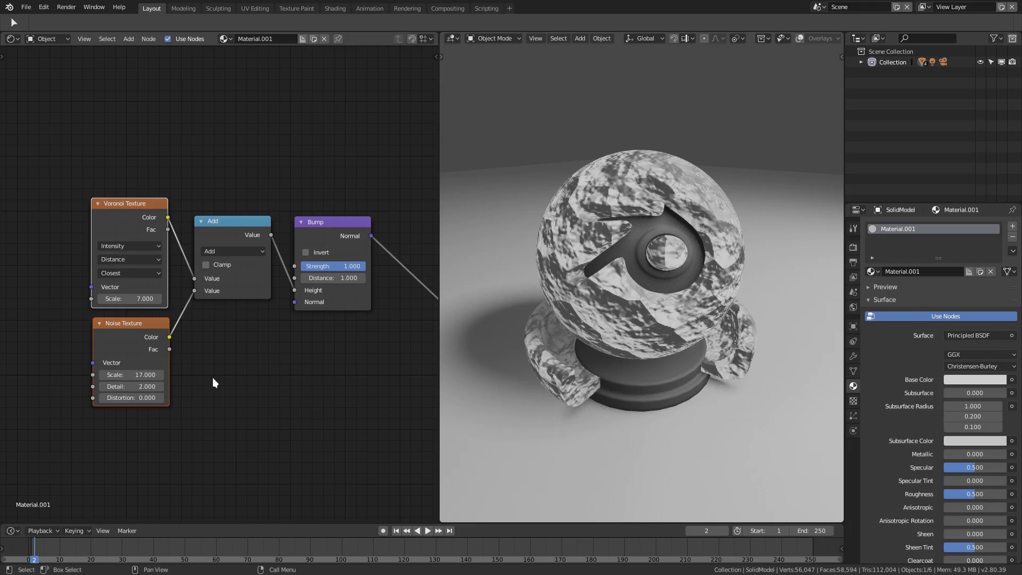
drag(131, 387, 140, 397)
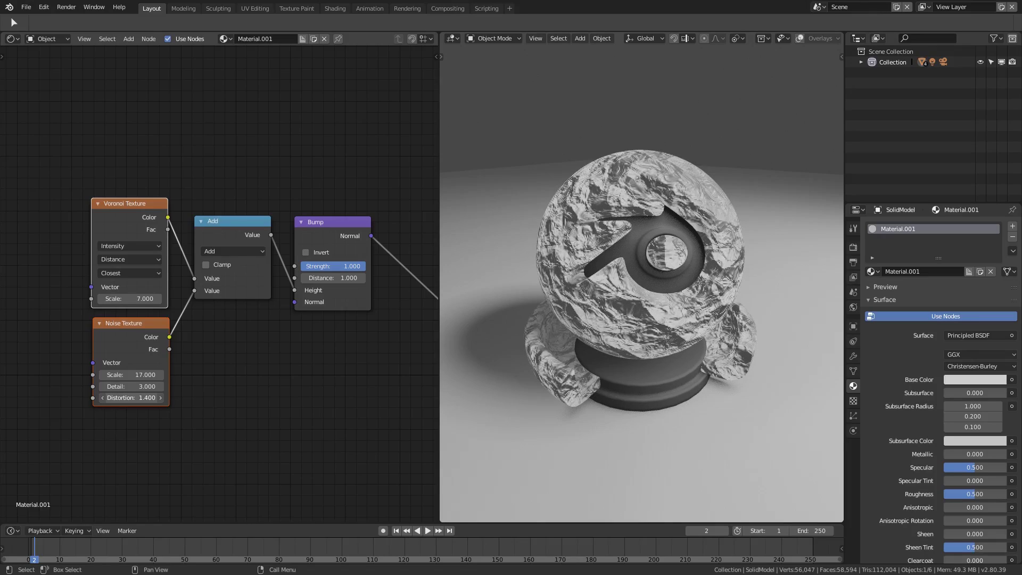
Move the Principled BSDF and Material Output nodes together closer to the Bump node
scroll(647, 289, up, 4)
scroll(643, 298, down, 2)
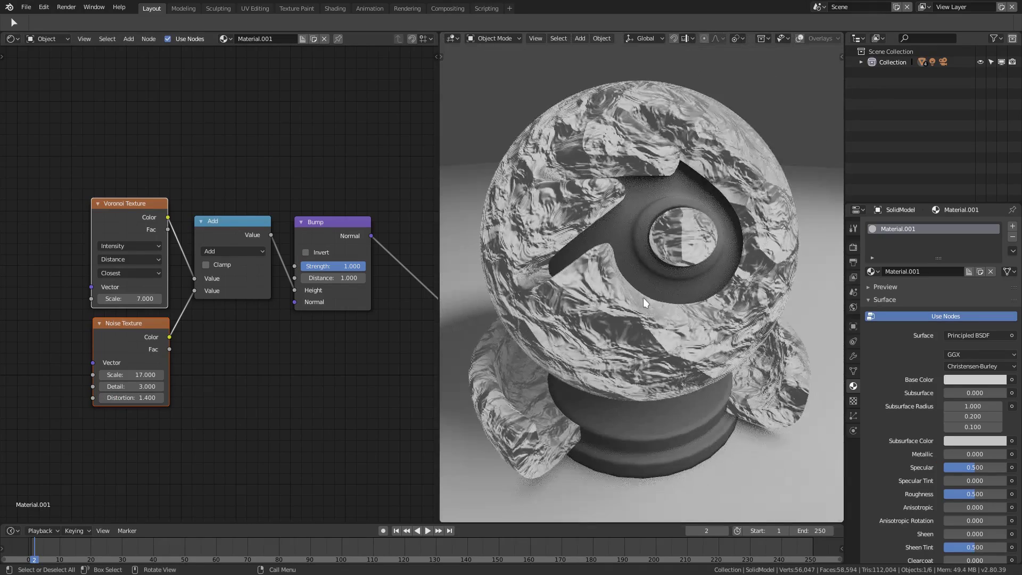
mouse_move(643, 298)
middle_down()
mouse_move(708, 298)
mouse_move(626, 292)
middle_up()
scroll(701, 306, down, 4)
middle_drag(239, 340, 311, 324)
scroll(303, 324, down, 1)
scroll(304, 328, down, 2)
ctrl+scroll(262, 224, down, 3)
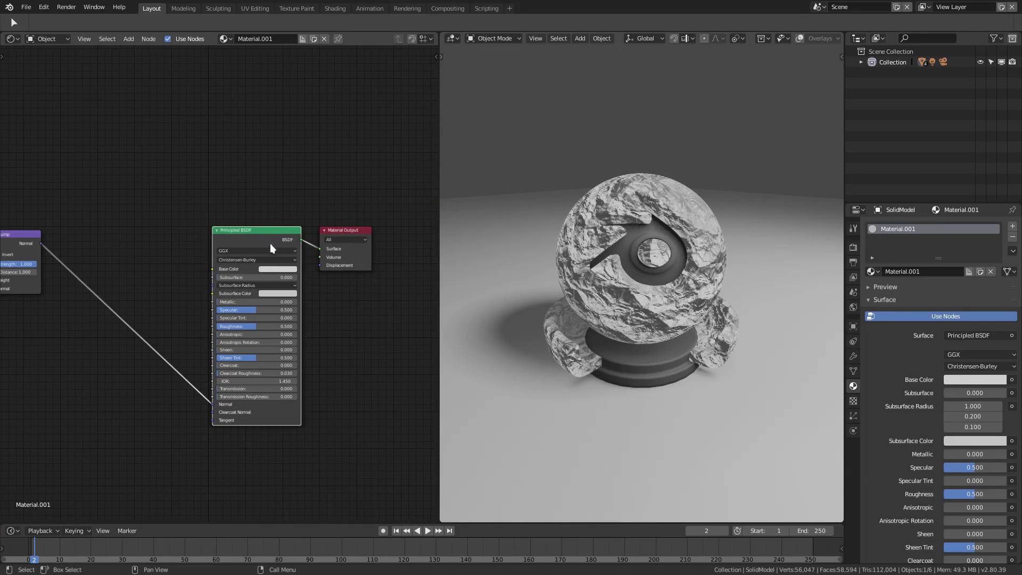
drag(248, 231, 372, 372)
key(g)
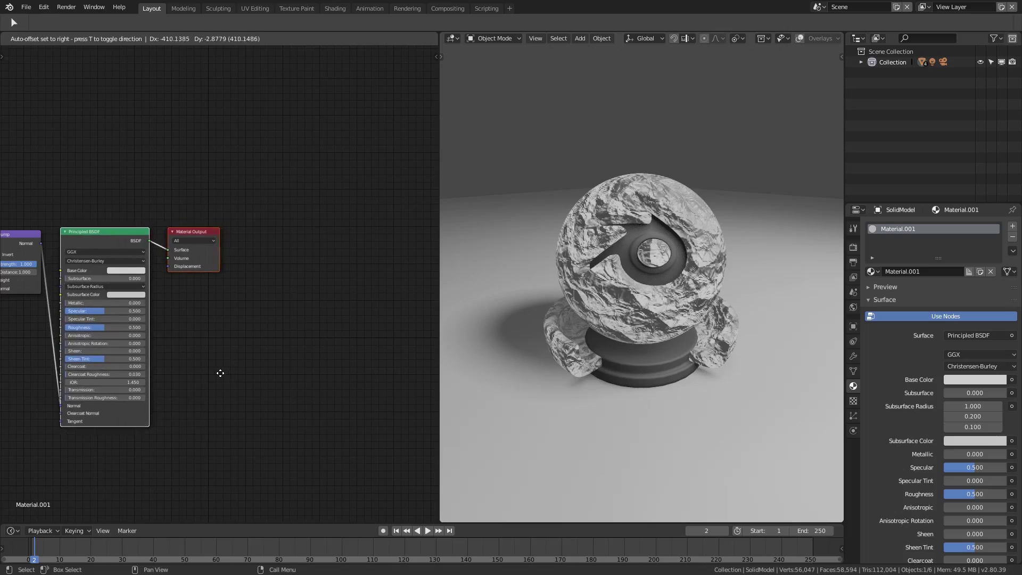
click(252, 374)
Raise the Principled BSDF's Subsurface value to about 0.148
middle_drag(280, 366, 351, 368)
middle_drag(212, 333, 226, 314)
scroll(318, 339, up, 4)
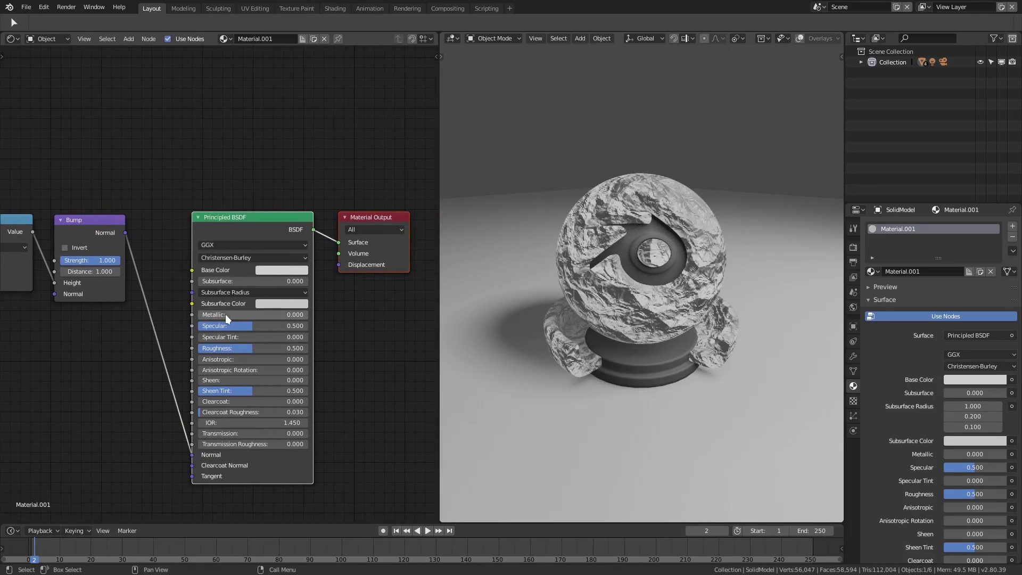
drag(242, 281, 227, 281)
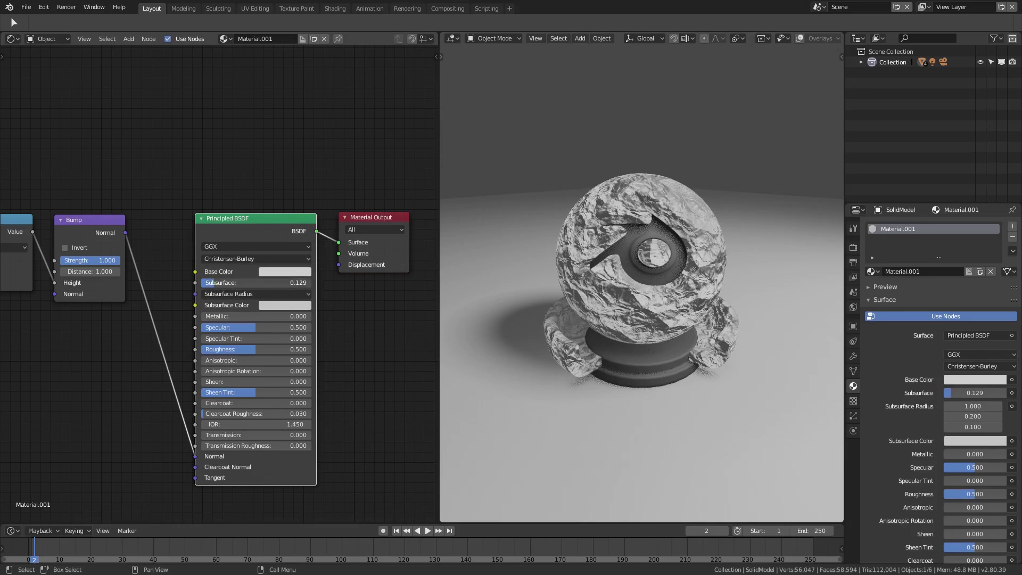
Enable Subsurface Scattering in the Eevee render settings
click(853, 262)
click(854, 277)
click(854, 247)
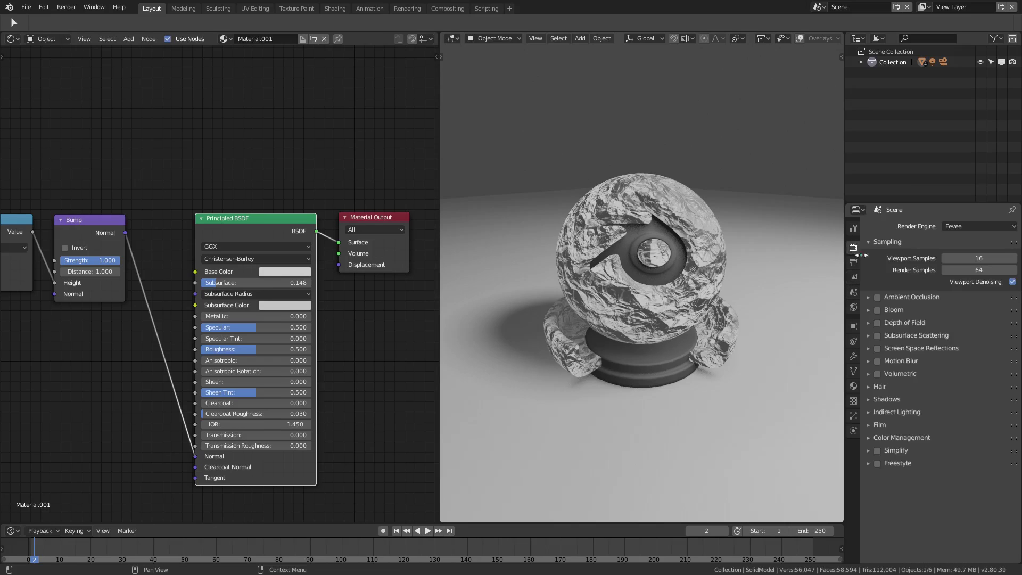
click(878, 339)
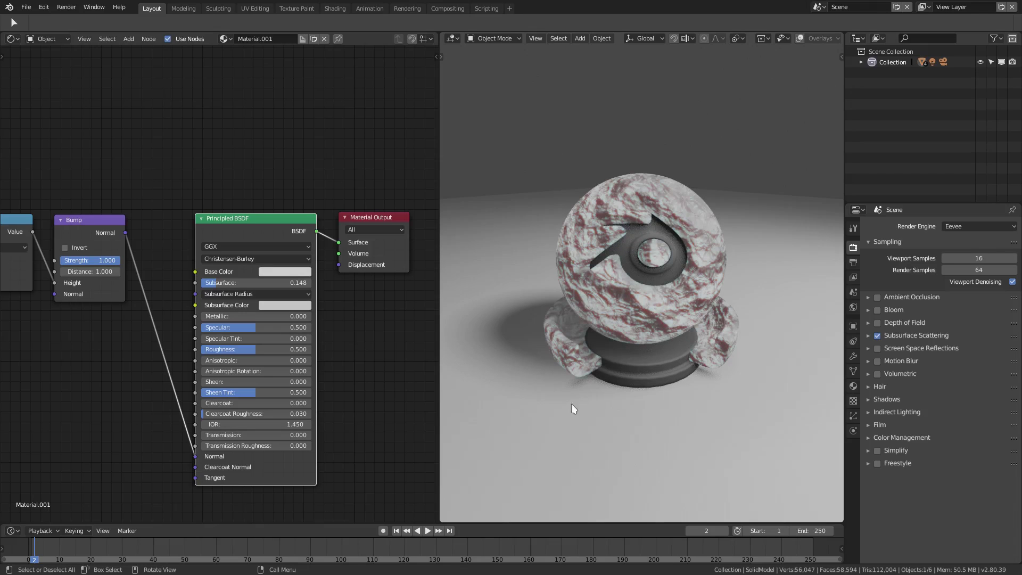
Set the Noise Texture's Scale to 7
middle_drag(618, 352, 620, 386)
middle_drag(183, 371, 20, 381)
click(176, 373)
text(7)
key(Return)
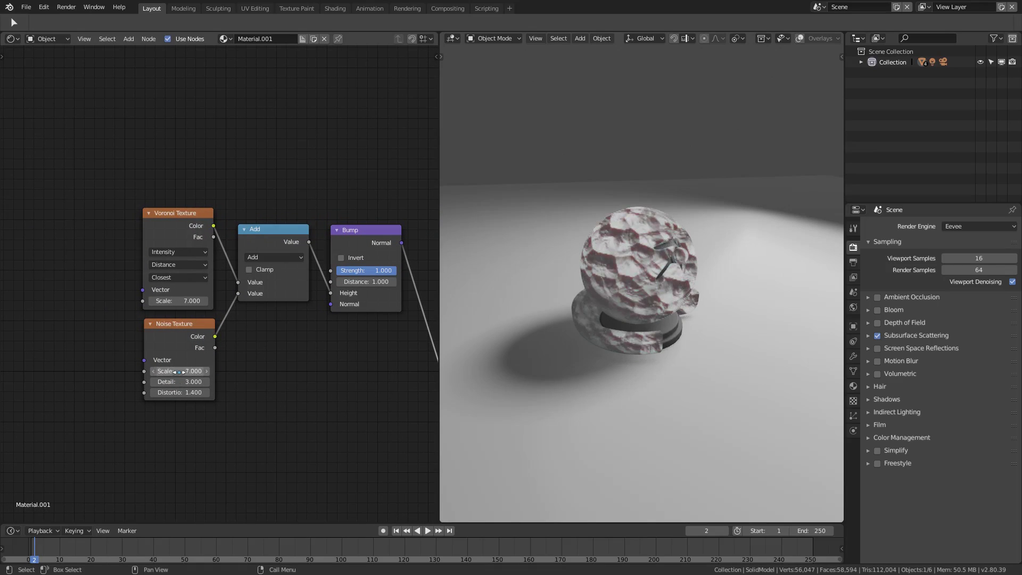
Enable Ambient Occlusion and Screen Space Reflections in the Eevee render settings
scroll(669, 307, up, 2)
middle_drag(669, 307, 612, 294)
mouse_move(585, 341)
middle_down()
mouse_move(611, 337)
mouse_move(573, 337)
mouse_move(640, 335)
mouse_move(627, 331)
middle_up()
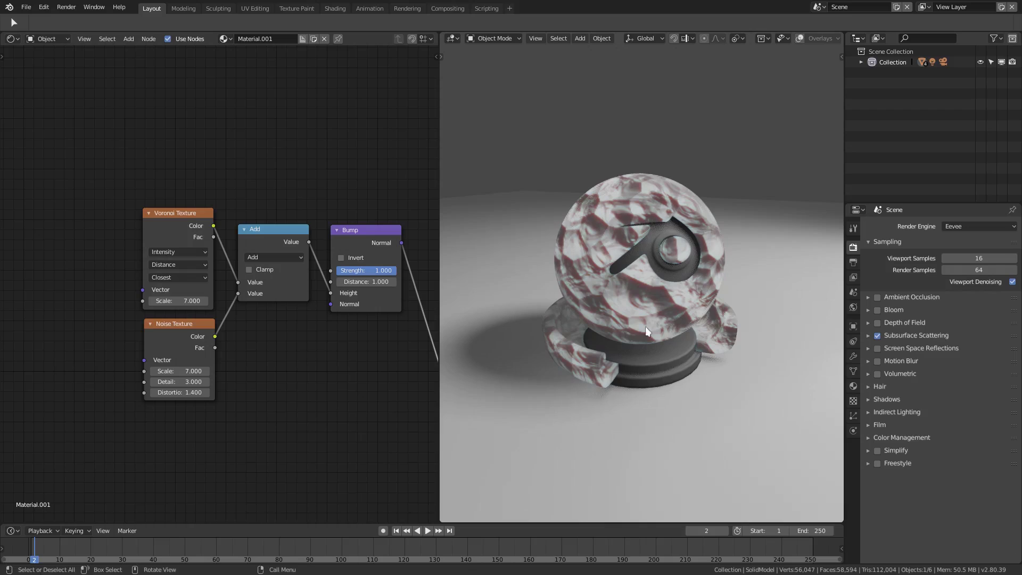
click(877, 297)
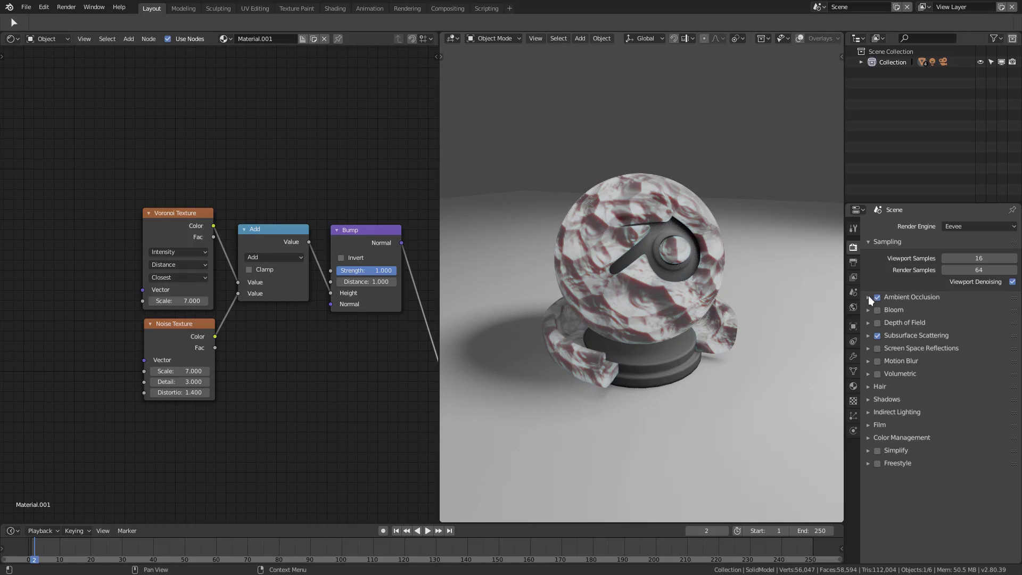
middle_drag(545, 394, 637, 394)
click(878, 348)
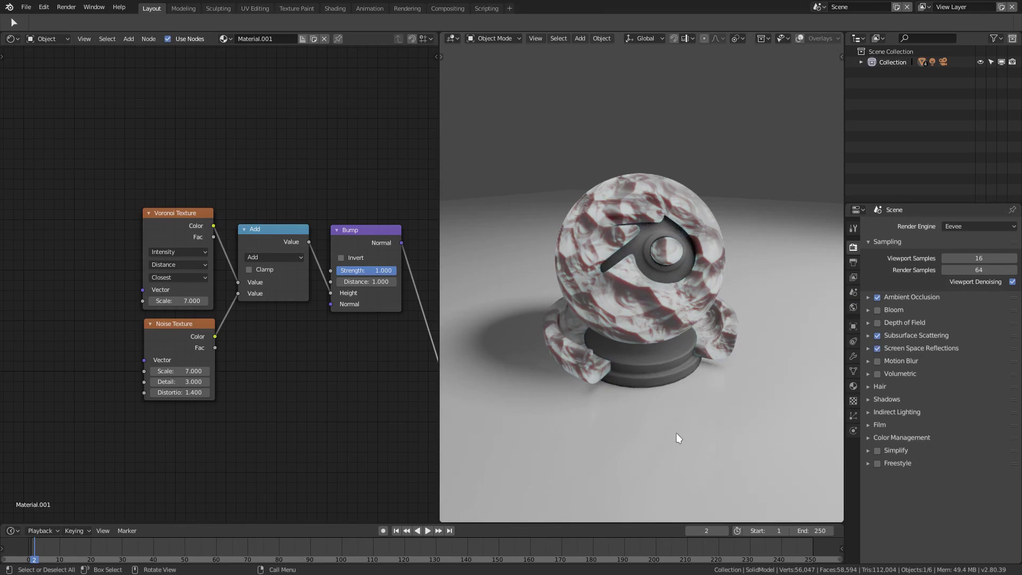
Turn on Invert for the Bump node and check the shell's relief from another angle
middle_drag(676, 433, 842, 452)
middle_drag(280, 343, 238, 343)
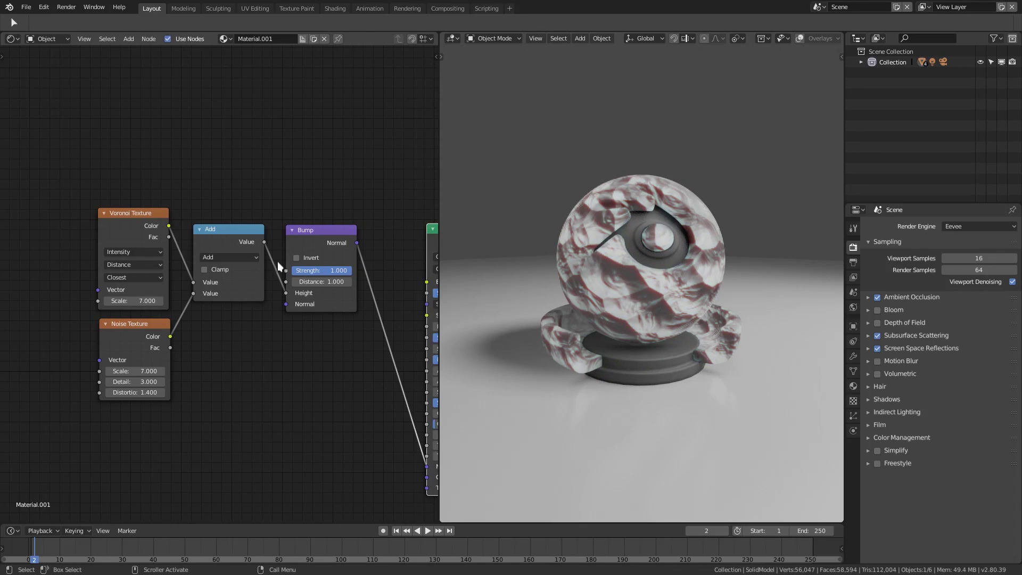
click(297, 258)
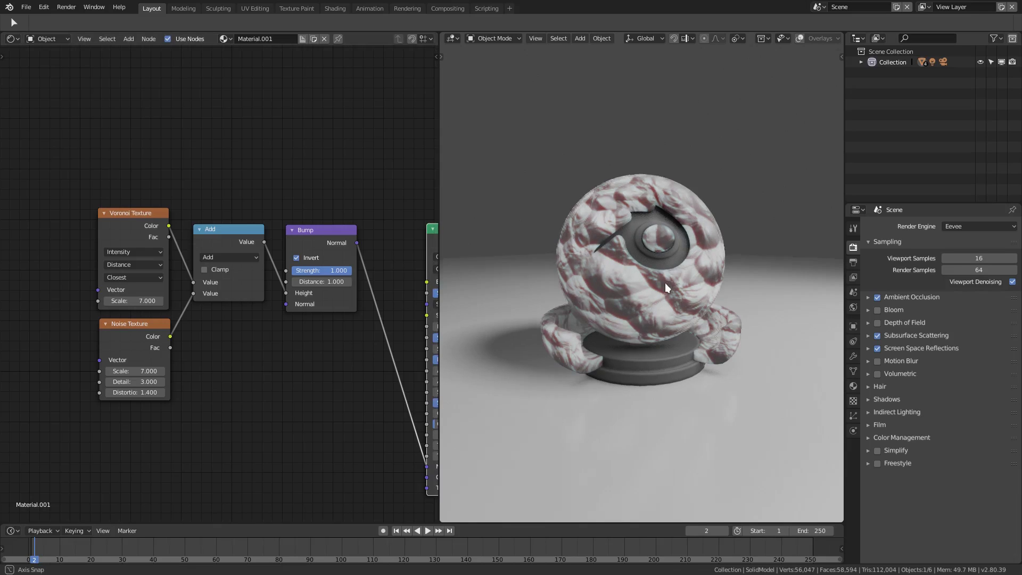
middle_drag(665, 283, 591, 317)
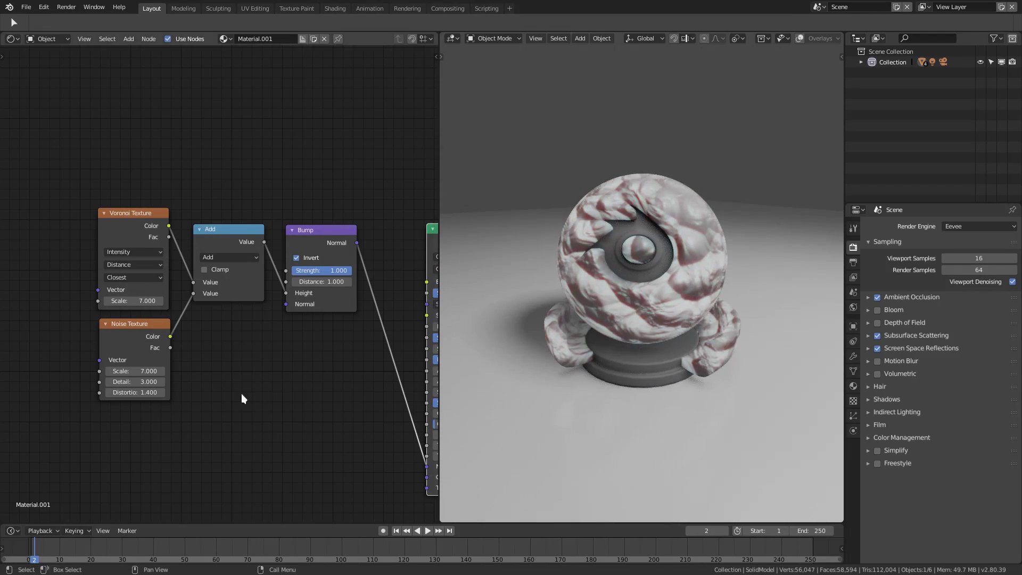
Duplicate the Voronoi, Noise, Add, Bump and Principled BSDF nodes and place the copies above the originals
middle_drag(241, 394, 101, 404)
scroll(180, 381, down, 3)
middle_drag(117, 315, 242, 313)
key(b)
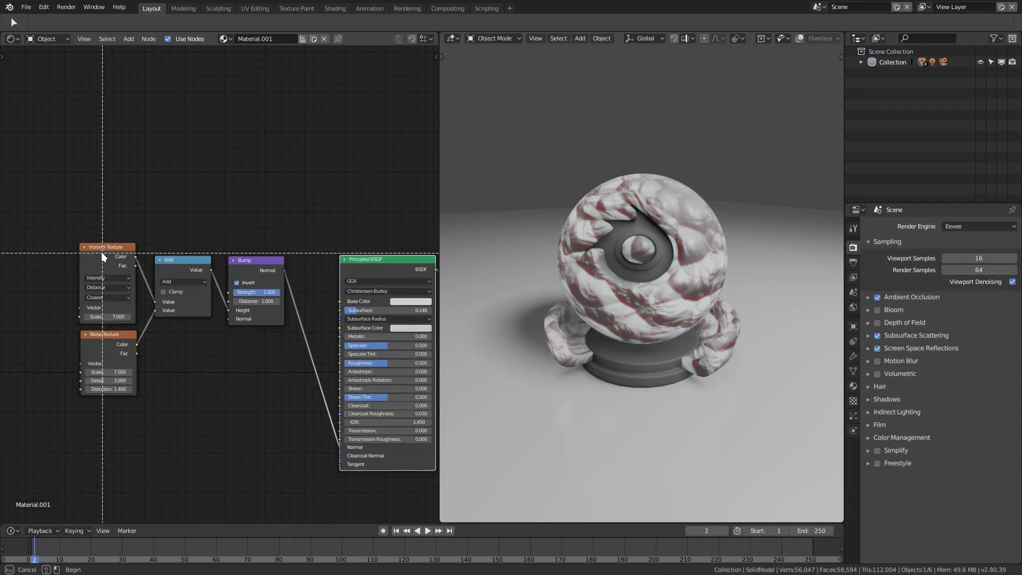
drag(260, 414, 41, 224)
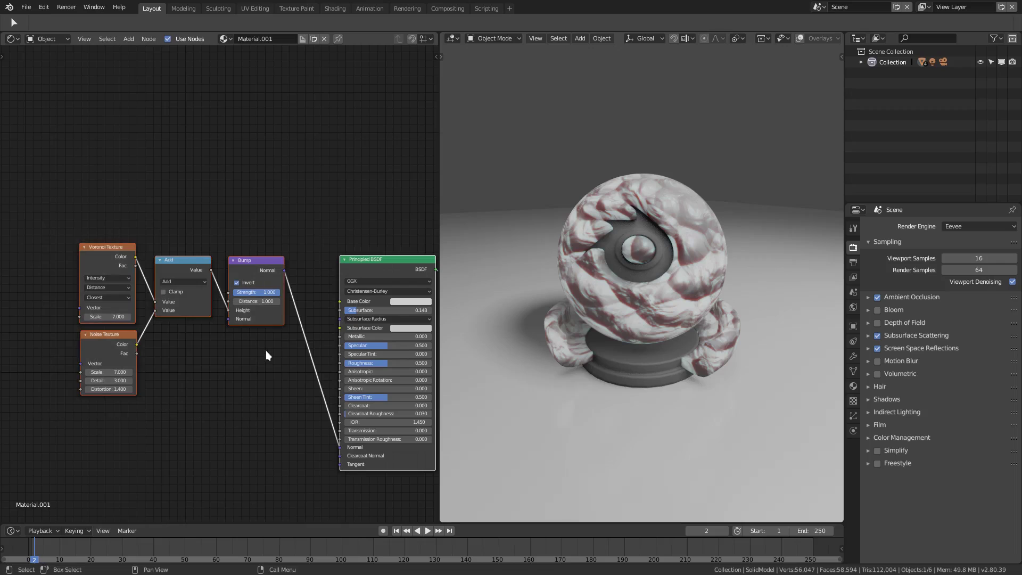
key(shift+d)
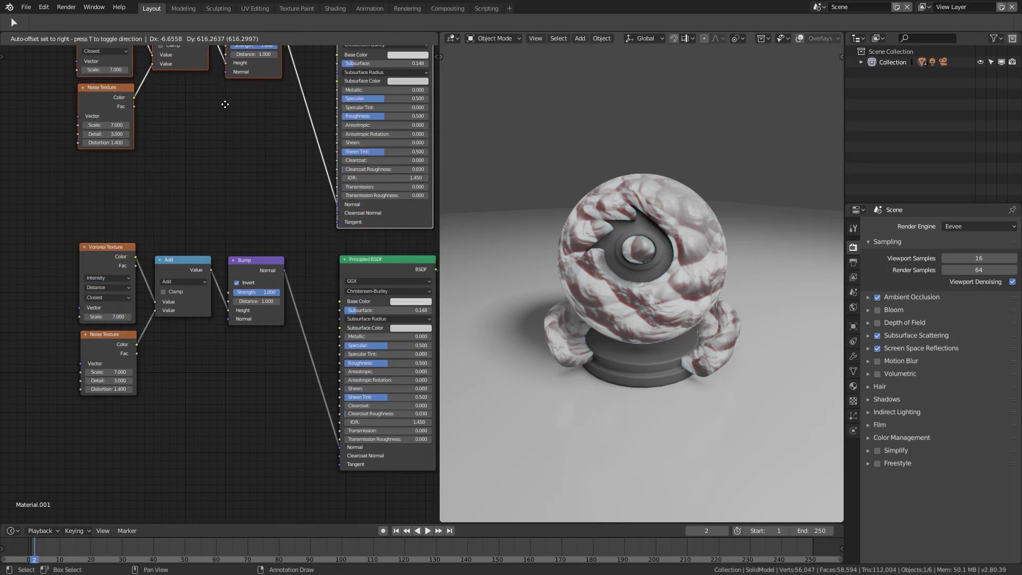
click(226, 113)
Delete the duplicated Principled BSDF and move the copied texture, Add and Bump nodes closer to the original chain
middle_drag(262, 99, 292, 290)
key(x)
key(b)
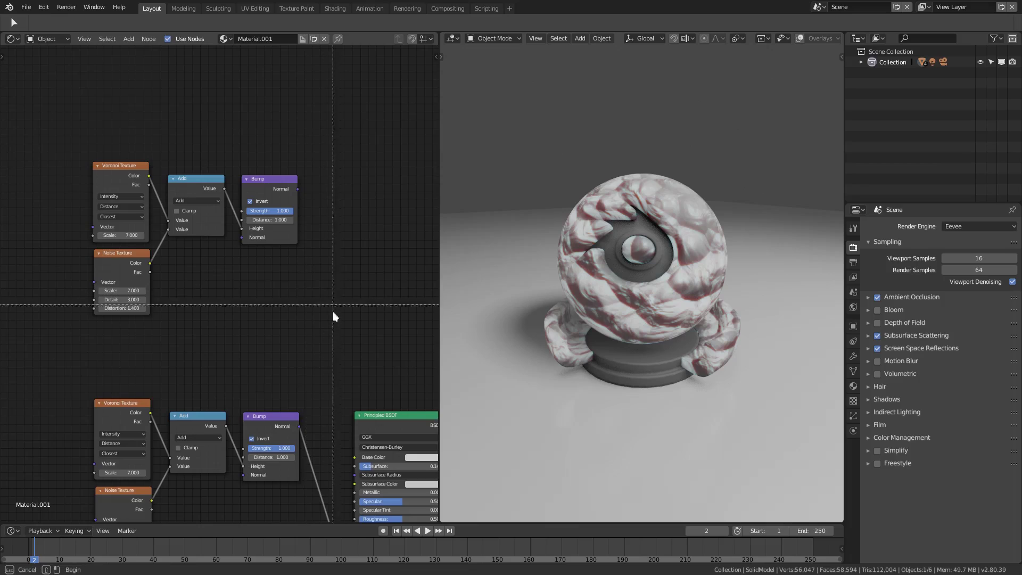
drag(333, 306, 94, 158)
key(g)
click(238, 302)
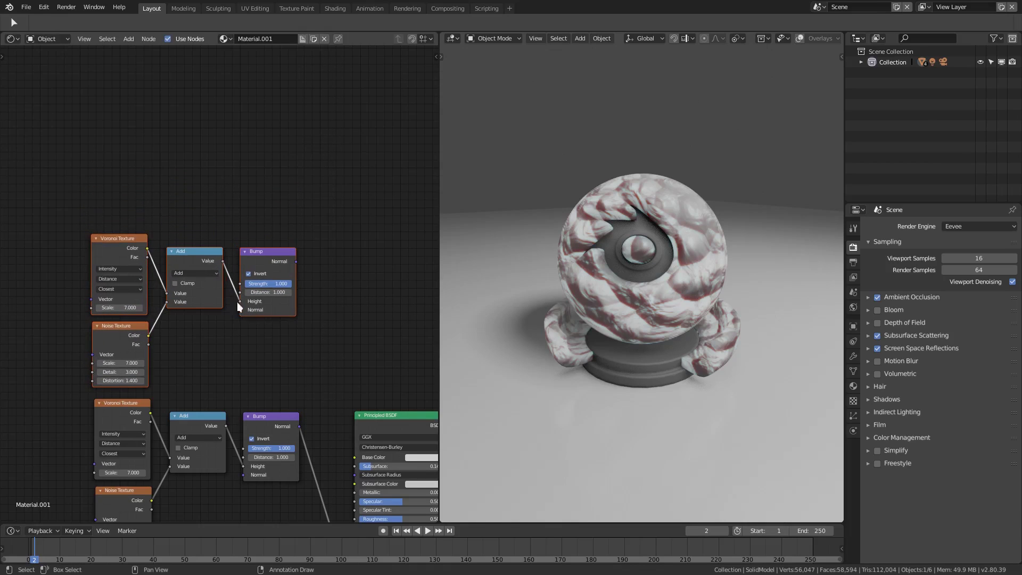
Move the Principled BSDF farther from the Bump nodes to clear space between them
mouse_move(238, 301)
middle_down()
mouse_move(152, 243)
mouse_move(169, 195)
middle_up()
mouse_move(349, 280)
middle_down()
mouse_move(335, 244)
mouse_move(218, 226)
middle_up()
key(b)
drag(209, 200, 331, 435)
key(g)
click(388, 341)
middle_drag(151, 259, 293, 288)
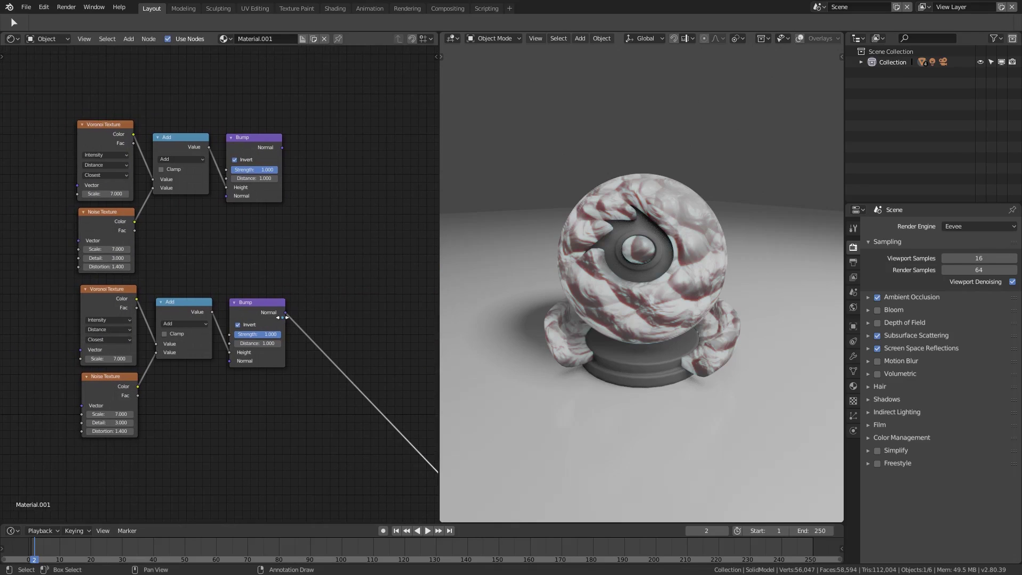
Delete the Voronoi Texture and Noise Texture from the copied upper chain
scroll(261, 302, up, 1)
middle_drag(181, 236, 277, 282)
scroll(171, 160, up, 3)
click(177, 126)
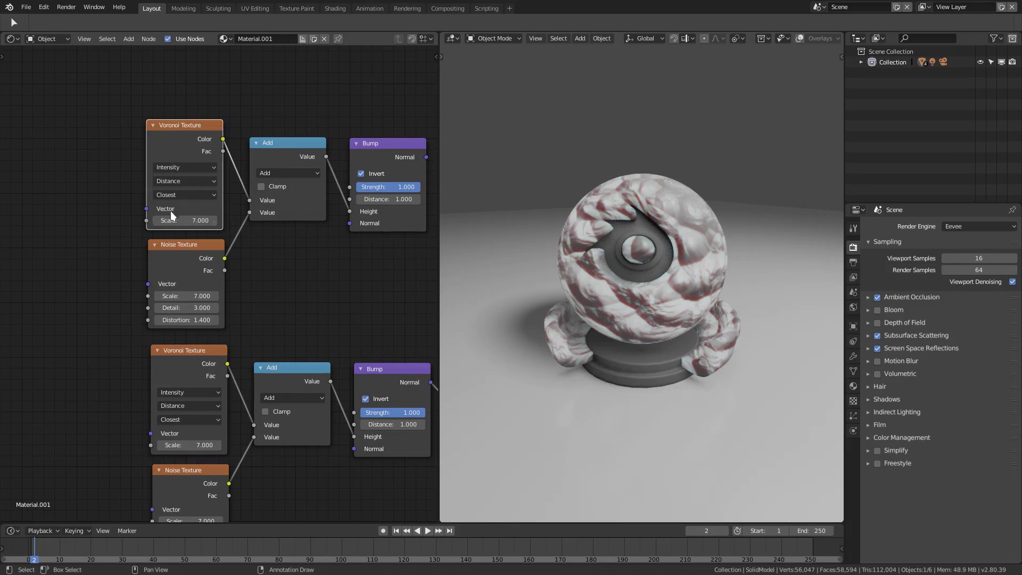
key(x)
click(178, 244)
key(x)
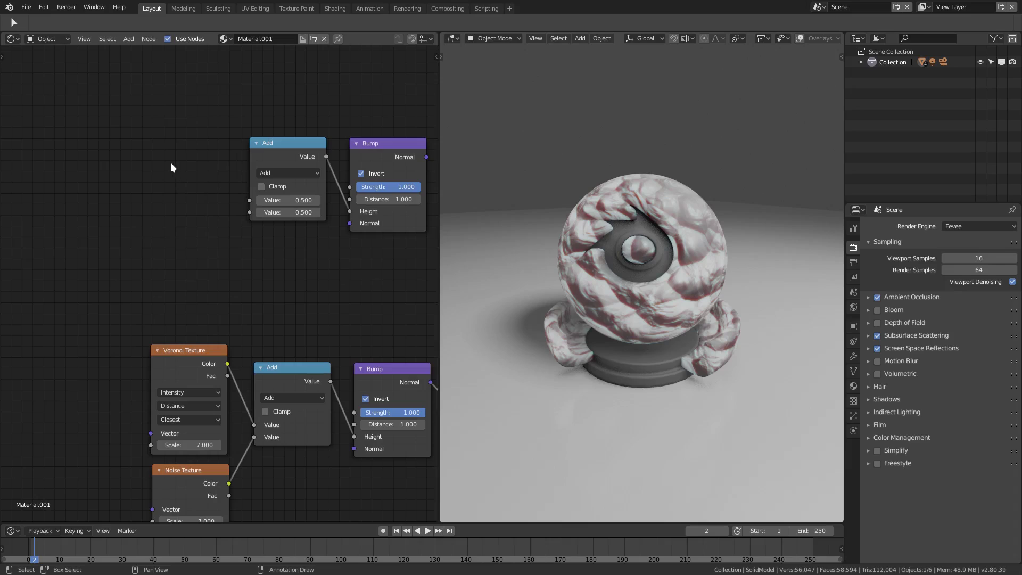
Add a Magic Texture node just above the original Voronoi Texture
key(shift+a)
click(159, 130)
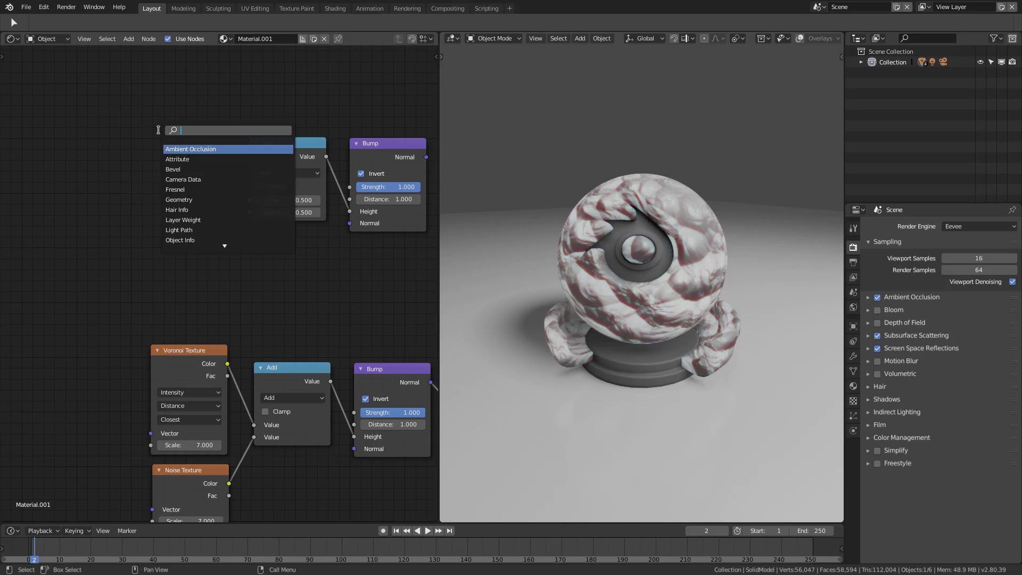
text(magic)
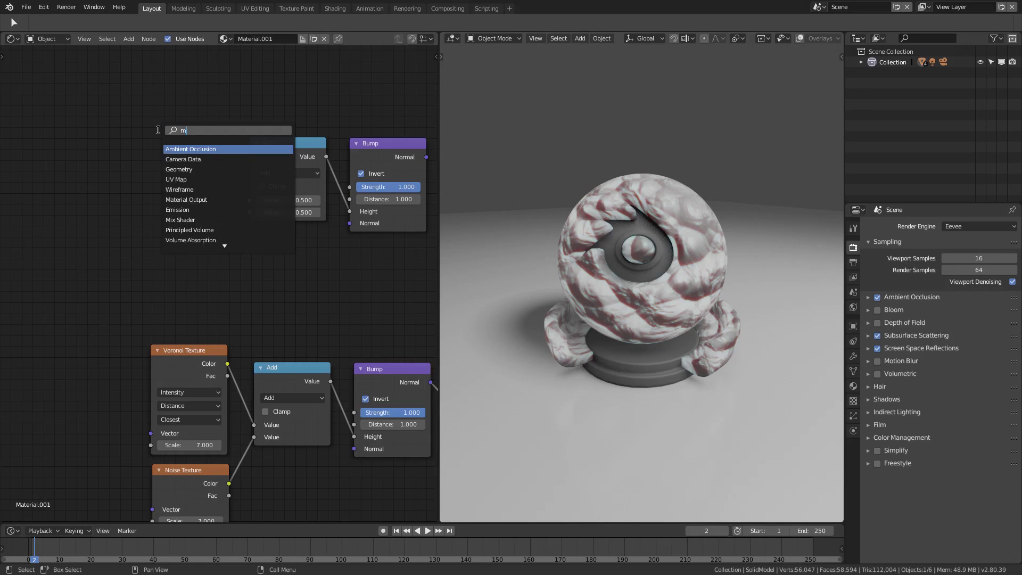
key(Return)
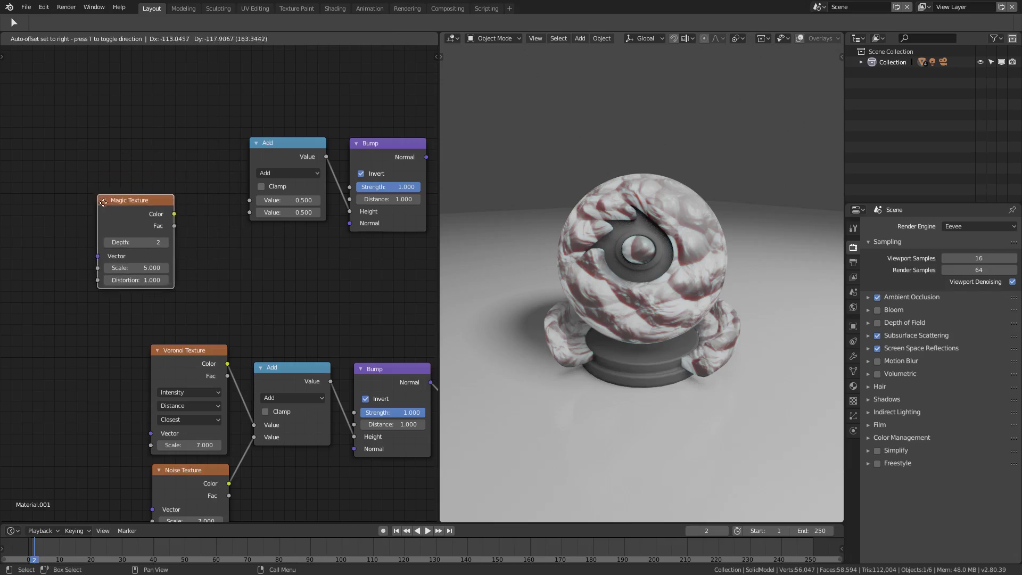
click(150, 241)
Add a Wave Texture node above the Magic Texture
key(shift+a)
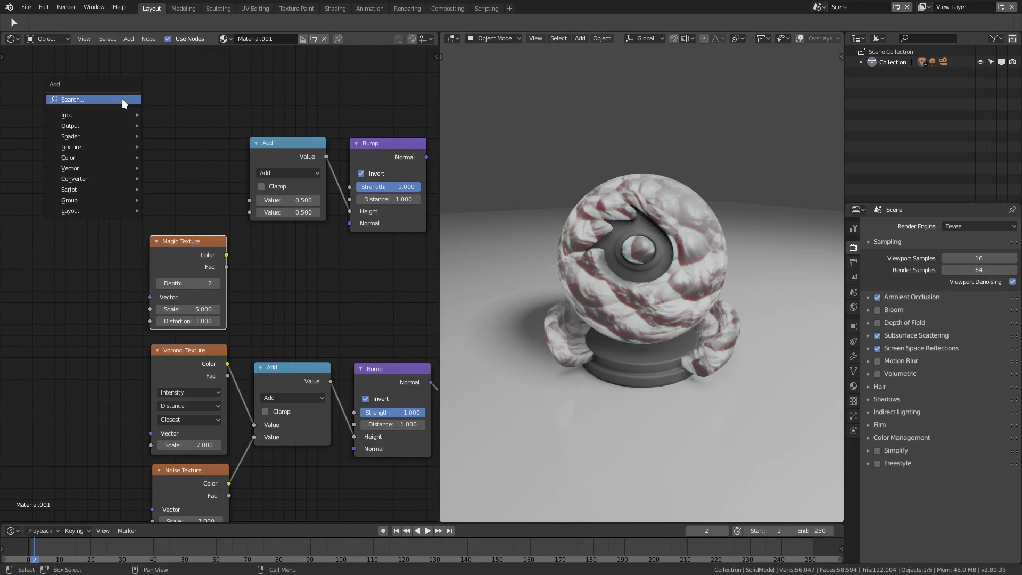
click(123, 99)
text(text)
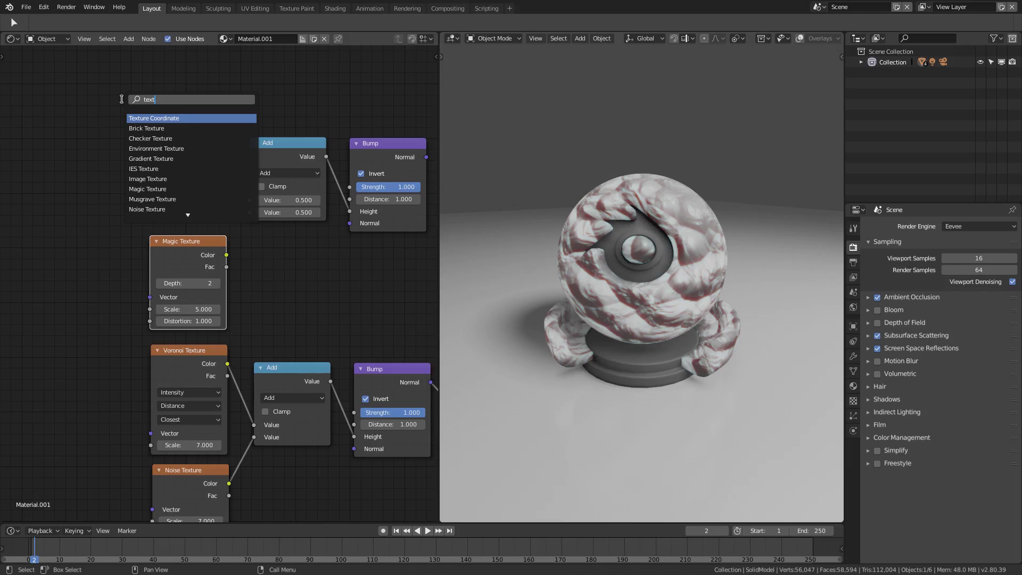
scroll(201, 208, down, 3)
click(198, 210)
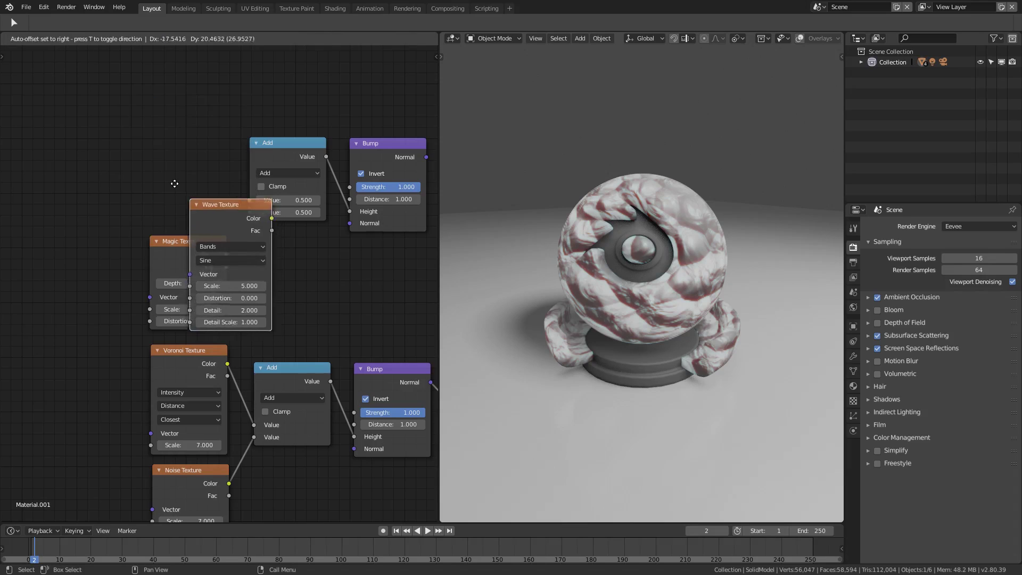
click(148, 91)
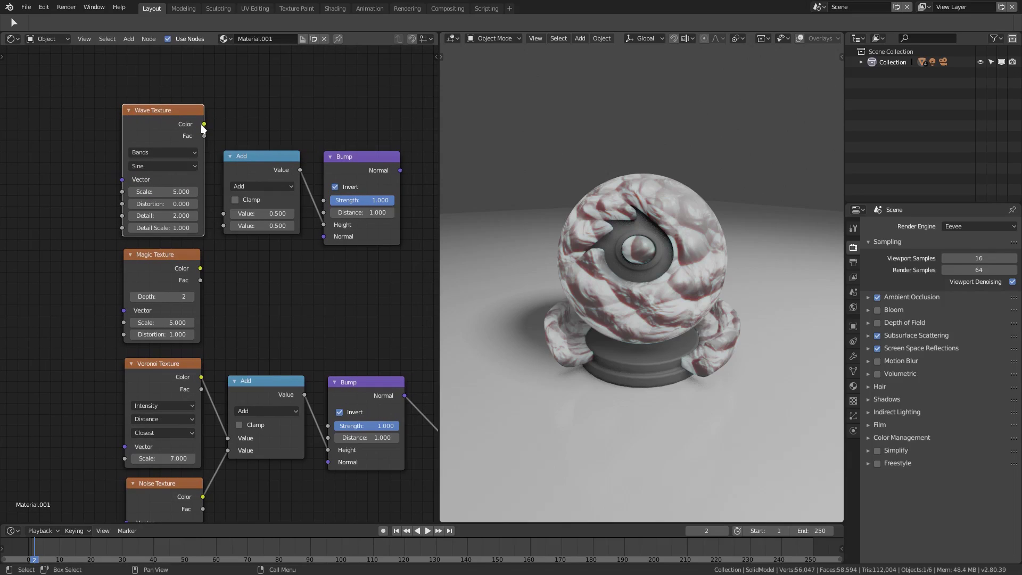
Connect the Wave Texture's and Magic Texture's Color outputs to the two Value inputs of the upper Add node
drag(204, 124, 197, 108)
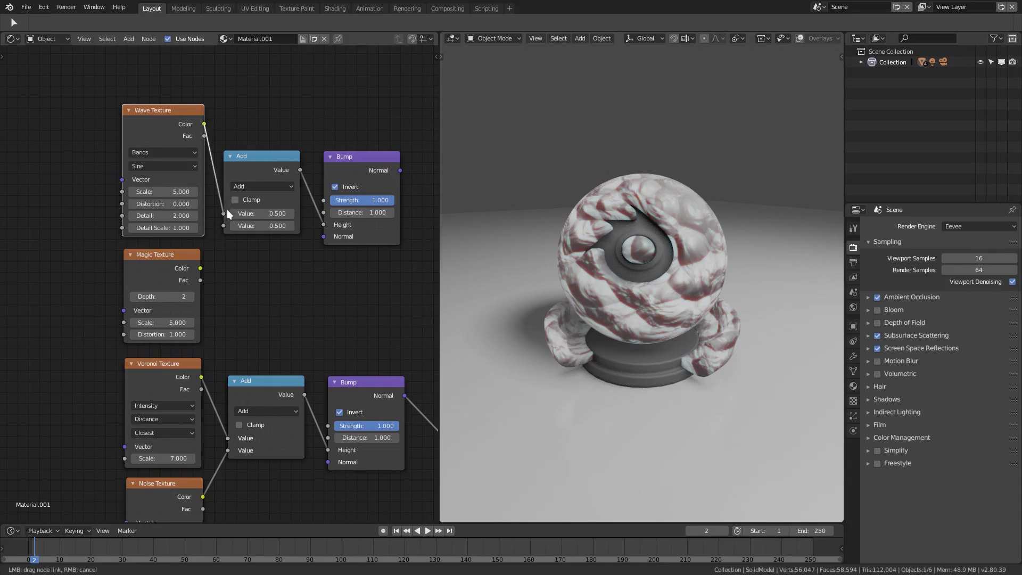
drag(227, 210, 227, 212)
drag(201, 269, 223, 226)
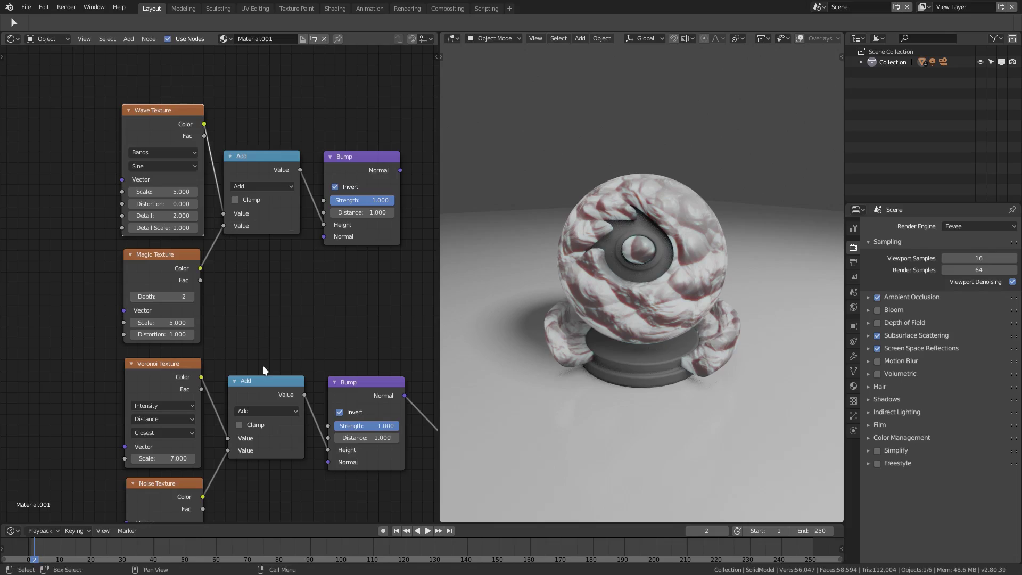
Set the Wave Texture's Scale to 6
middle_drag(304, 315, 289, 320)
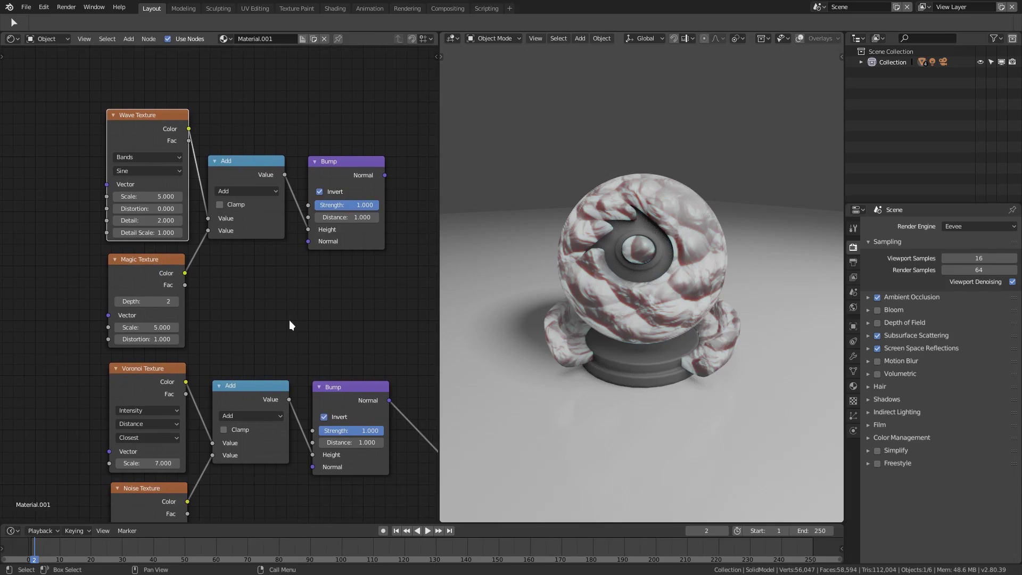
middle_drag(284, 260, 263, 272)
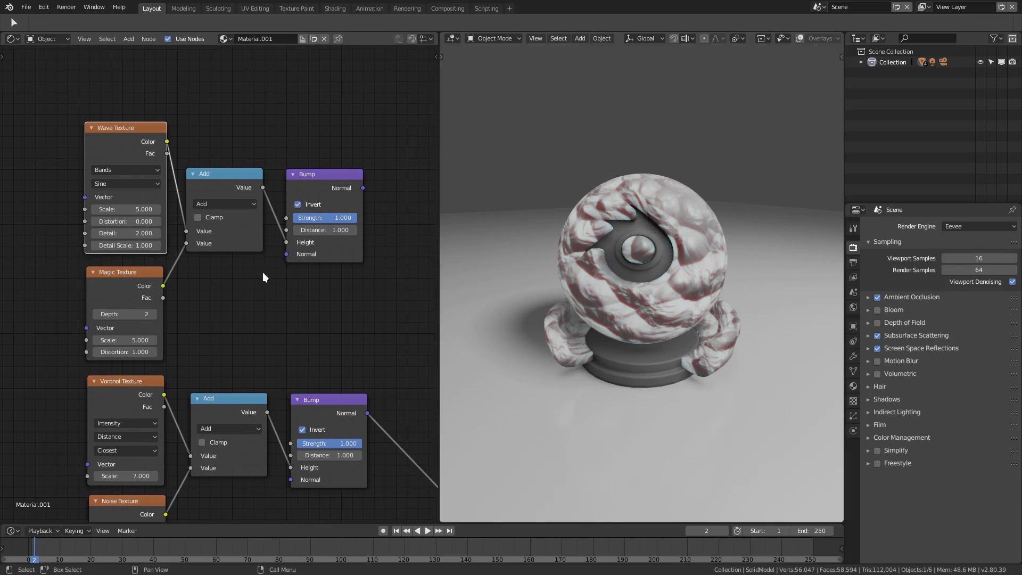
click(129, 210)
scroll(140, 273, down, 3)
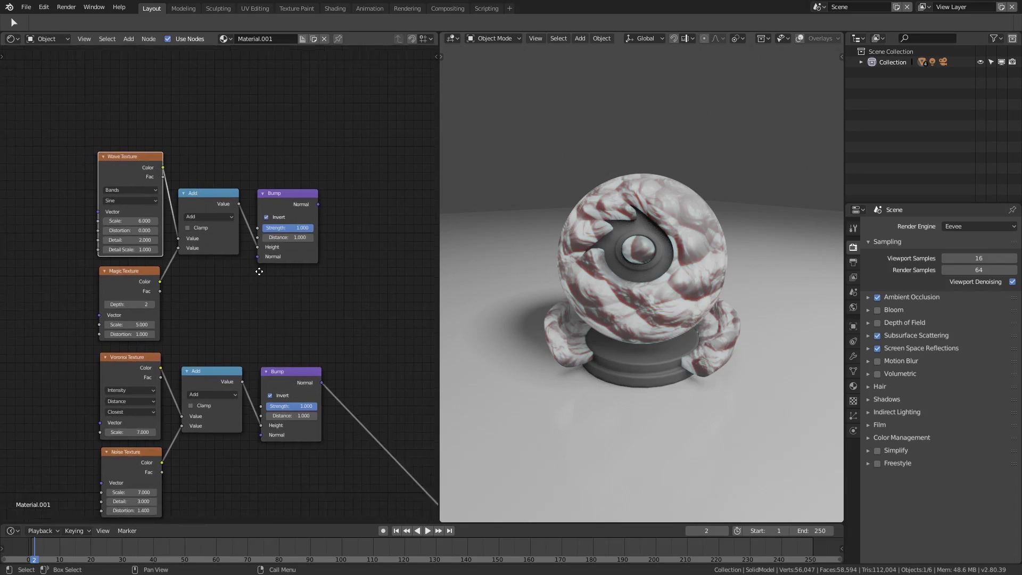
Insert a MixRGB node into the link between the lower Bump node and the Principled BSDF's Normal input
middle_drag(348, 284, 275, 217)
middle_drag(276, 253, 195, 288)
click(123, 316)
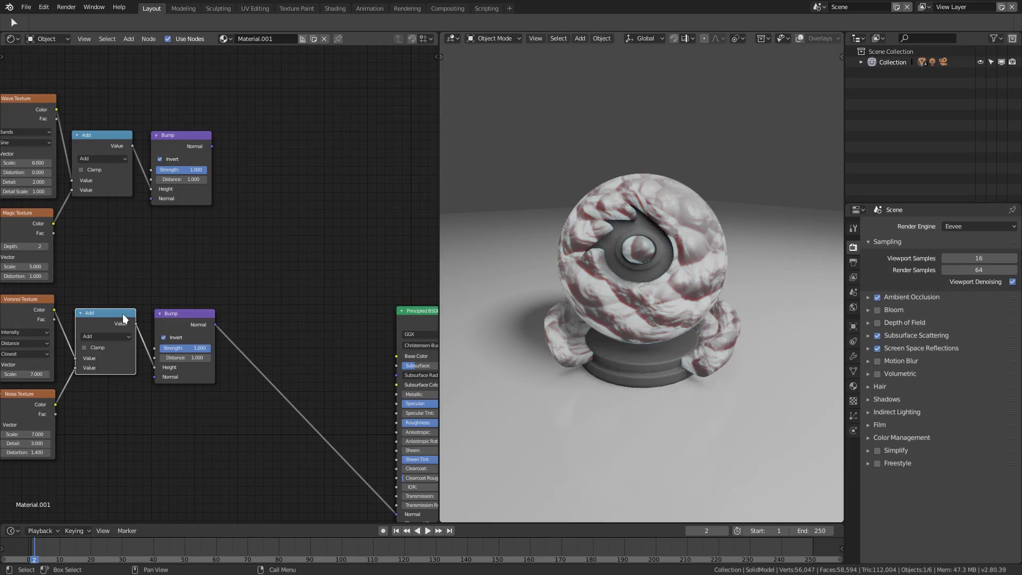
middle_drag(137, 326, 126, 277)
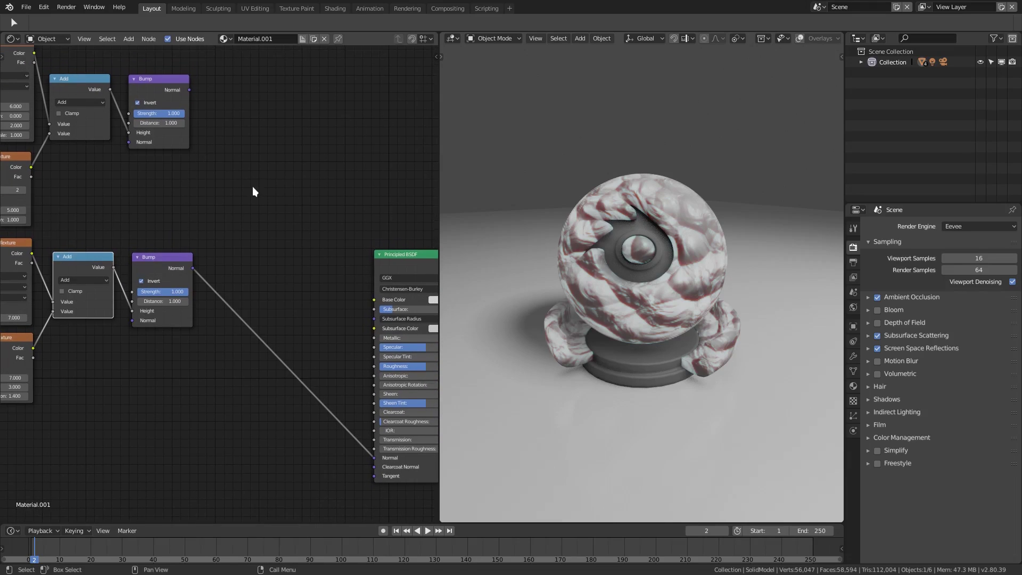
middle_drag(253, 189, 254, 213)
key(shift+a)
click(283, 174)
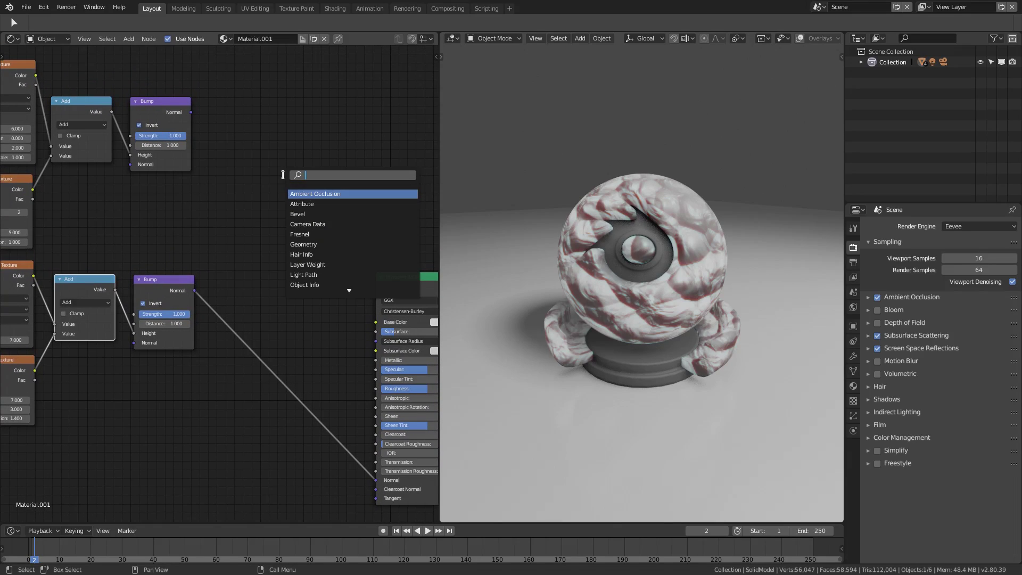
text(mix)
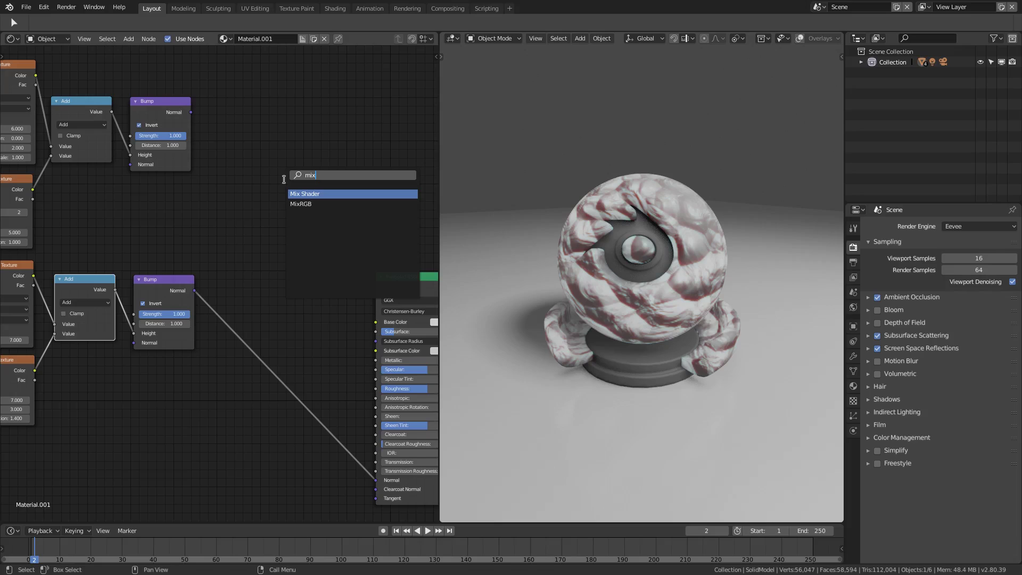
click(319, 205)
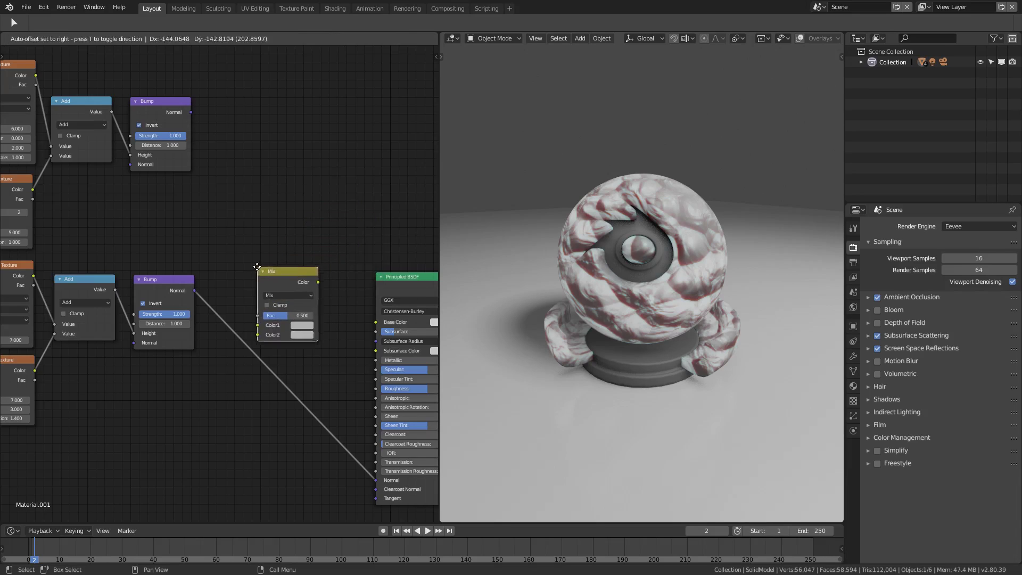
click(251, 301)
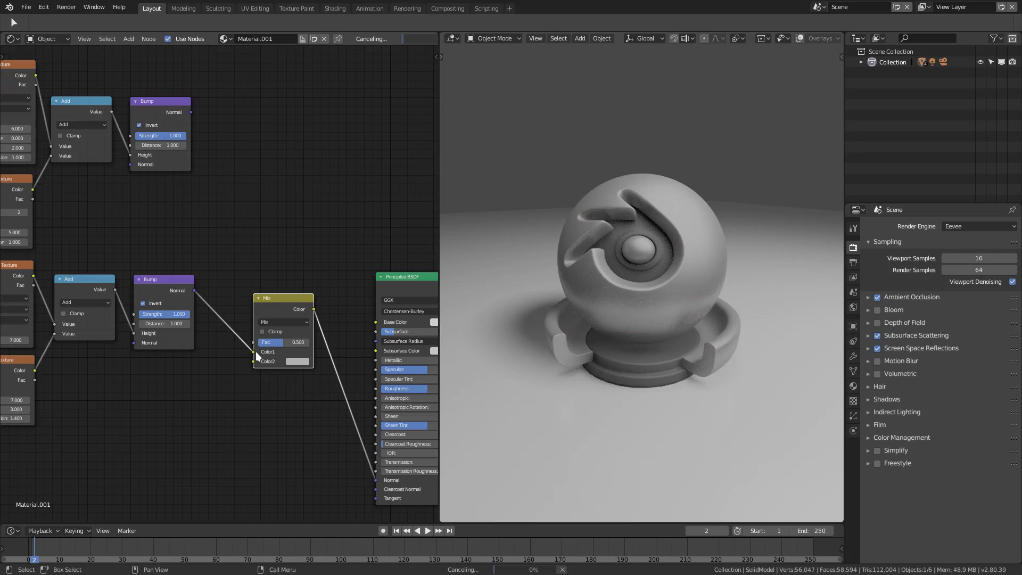
Move the lower Bump's link to the Mix node's Color2 and connect the upper Bump's Normal to Color1
drag(254, 351, 288, 353)
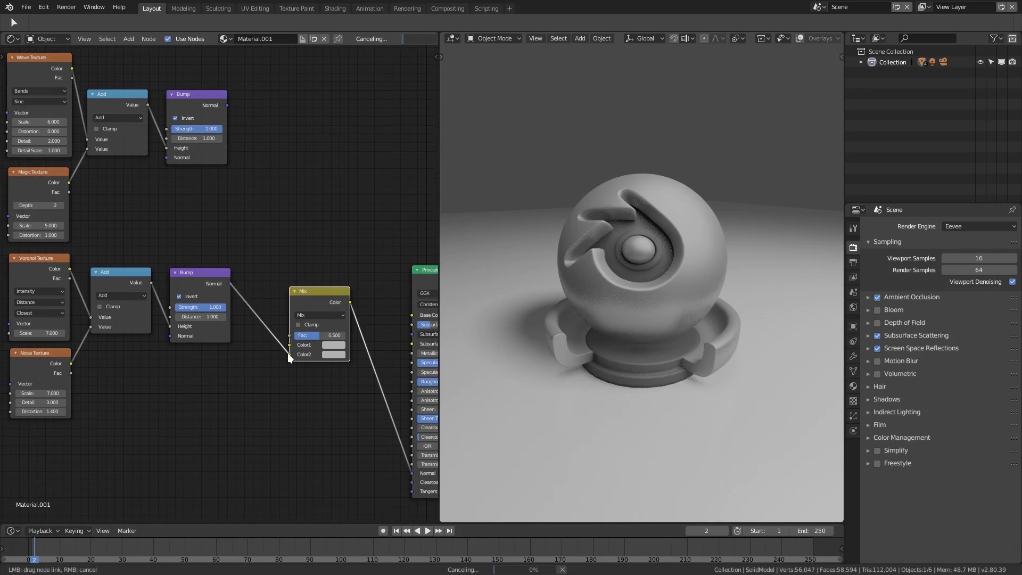
middle_drag(264, 375, 303, 382)
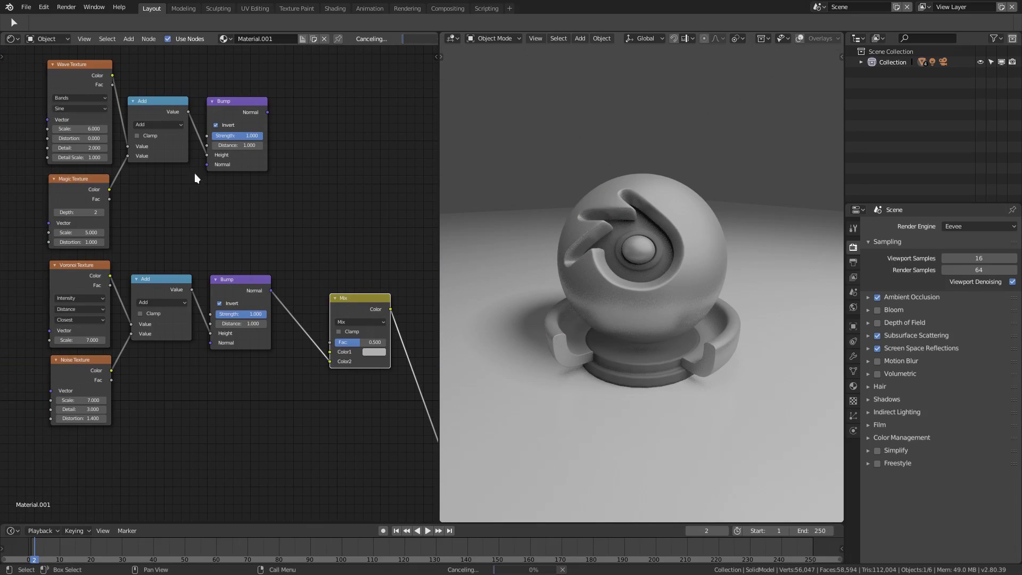
middle_drag(235, 180, 217, 194)
drag(249, 126, 312, 366)
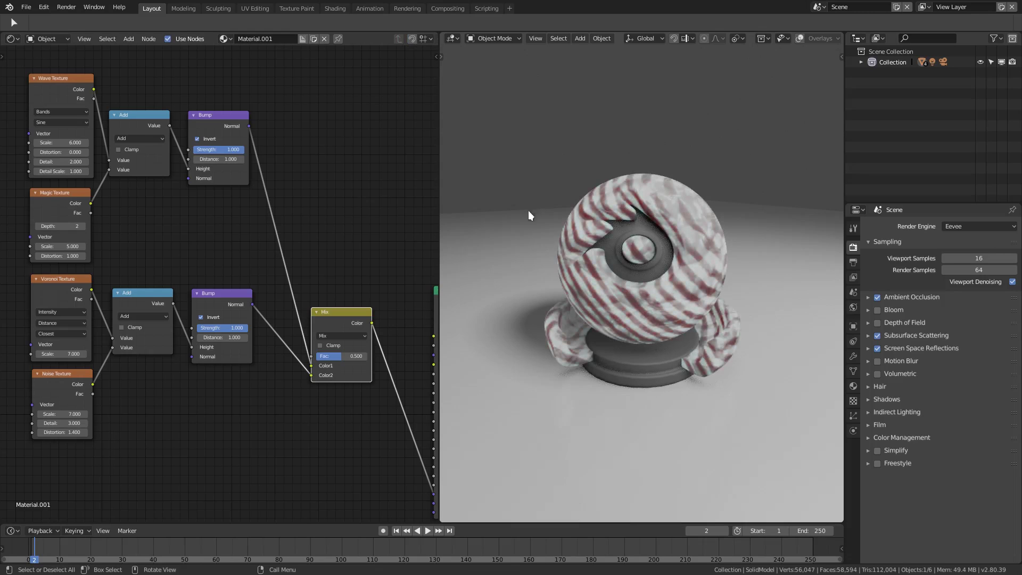
Set the Wave Texture's Scale to 1.3
middle_drag(615, 292, 581, 269)
scroll(664, 309, up, 3)
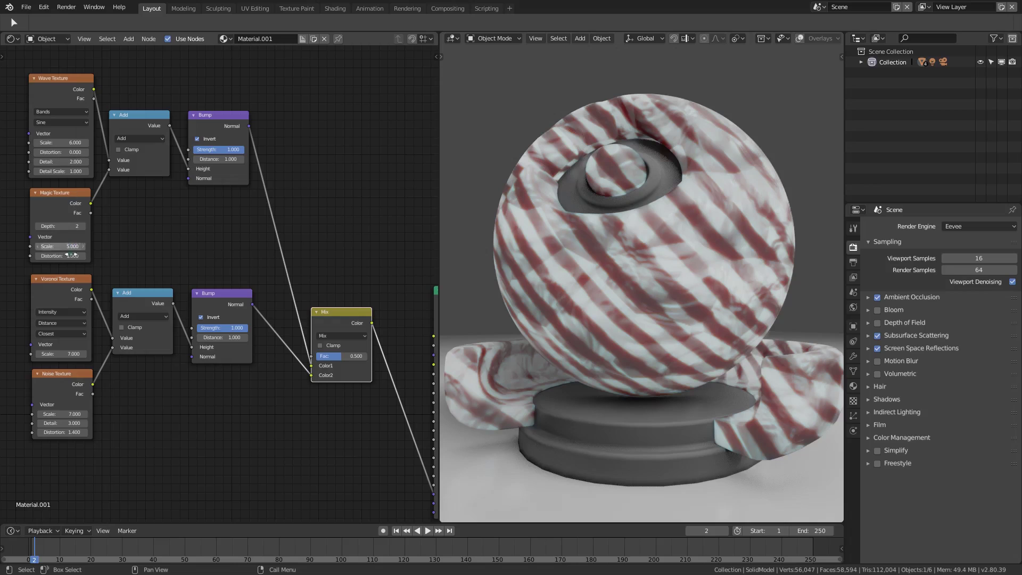
middle_drag(598, 326, 614, 267)
scroll(652, 303, up, 3)
scroll(628, 286, down, 2)
scroll(632, 257, down, 3)
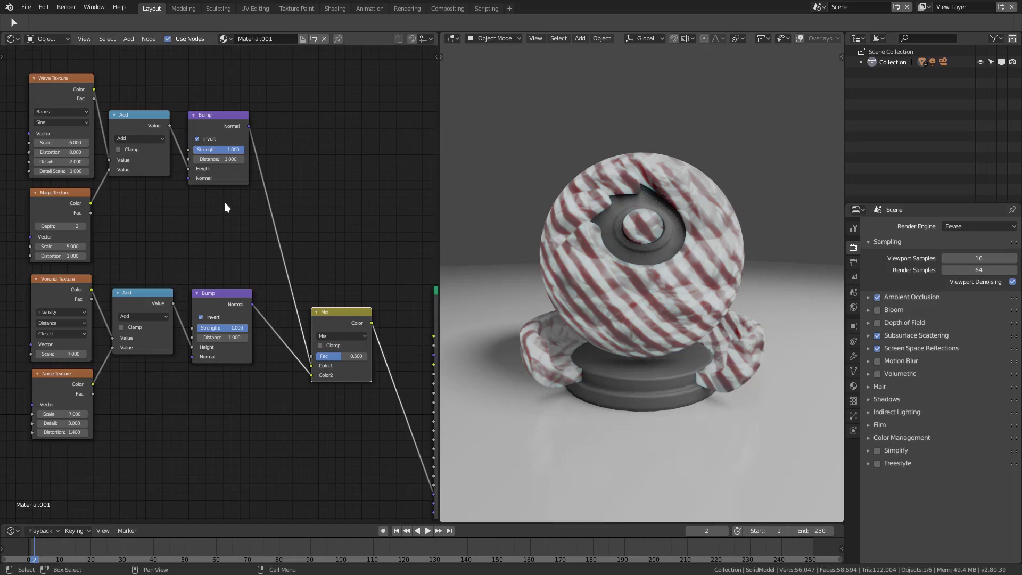
middle_drag(230, 206, 266, 234)
middle_drag(160, 204, 206, 238)
scroll(137, 218, up, 2)
drag(139, 207, 117, 207)
Set the Principled BSDF's Subsurface to 0.4 and check the shell from farther away
middle_drag(260, 252, 2, 130)
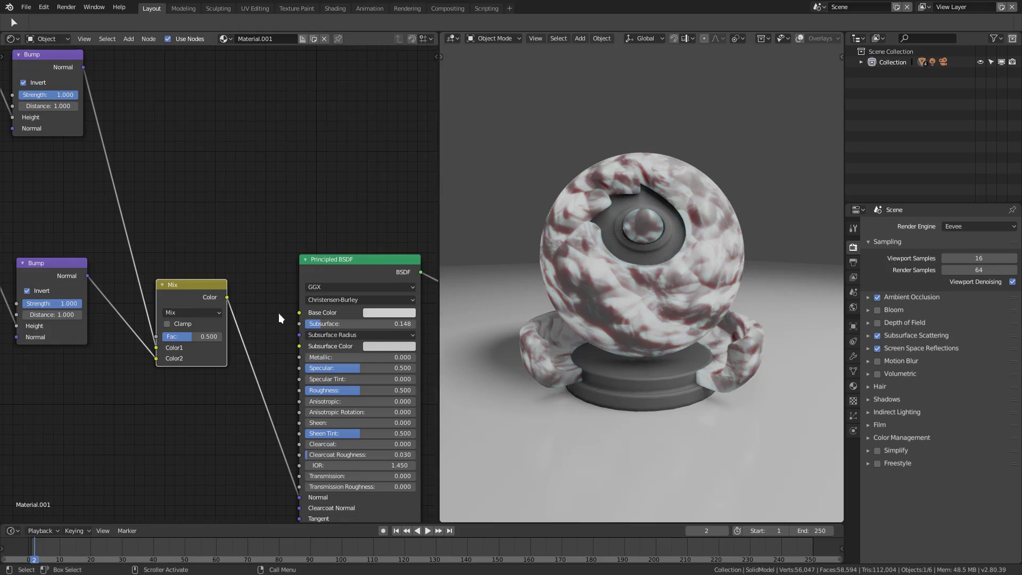
drag(324, 323, 346, 324)
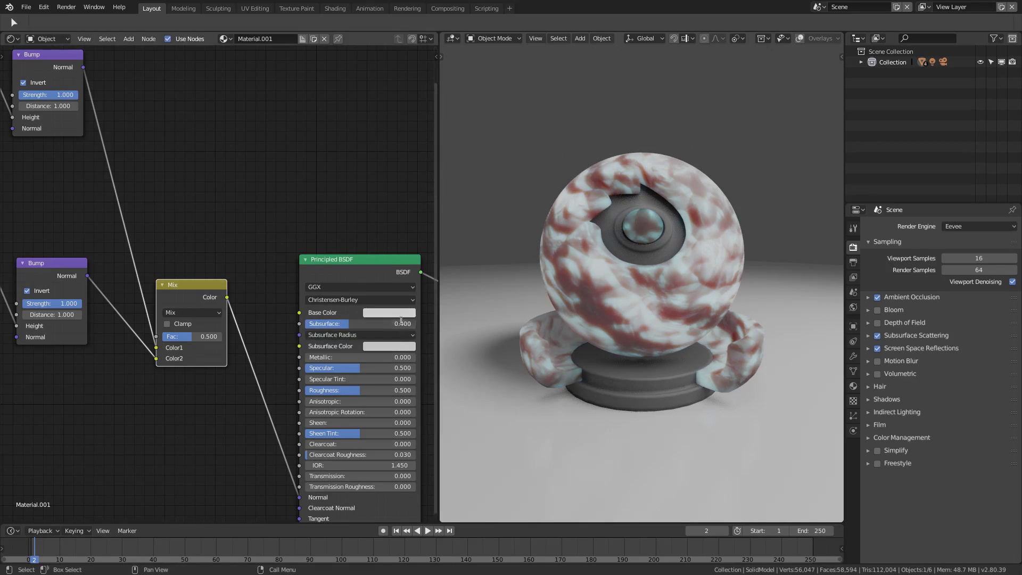
double_click(365, 320)
key(Return)
middle_drag(594, 225, 574, 257)
scroll(578, 254, down, 3)
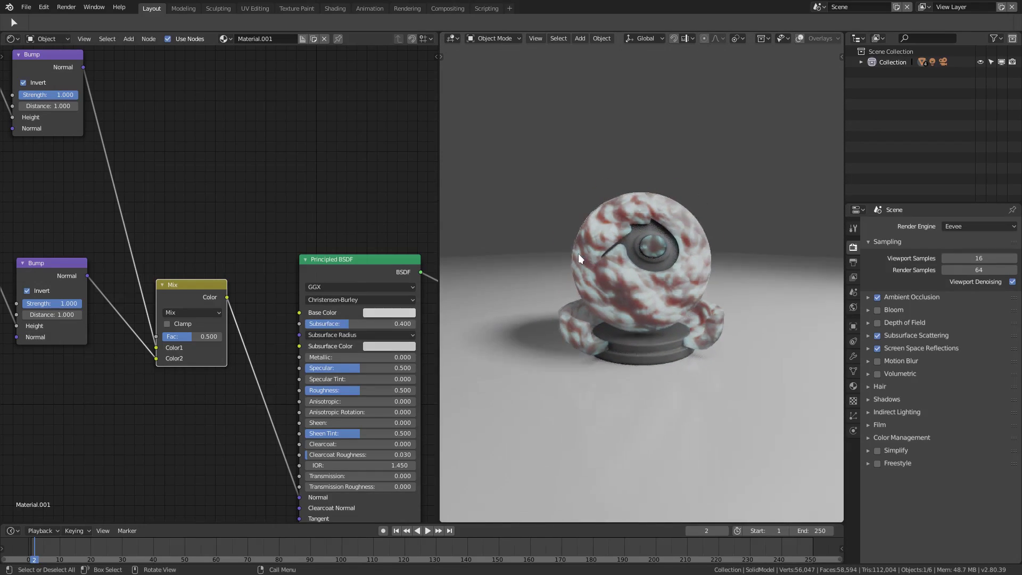
middle_drag(309, 202, 192, 303)
scroll(228, 283, up, 2)
middle_drag(255, 276, 200, 193)
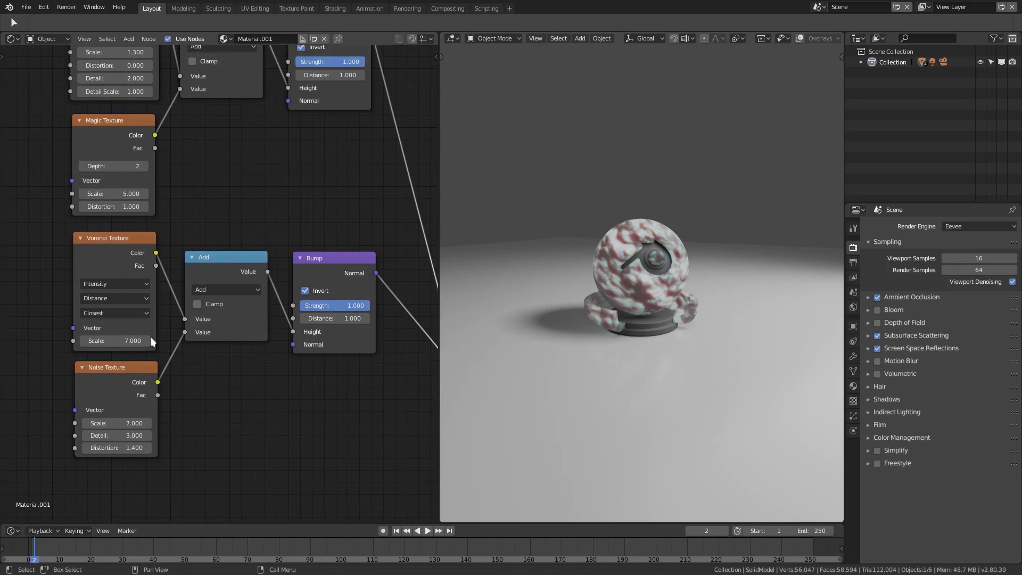
Set the Wave Texture's Scale to 1.5, Distortion to 2.9 and Detail to 0.4
middle_drag(173, 226, 177, 375)
mouse_move(123, 201)
mouse_down()
mouse_move(133, 200)
mouse_move(123, 201)
mouse_up()
scroll(577, 241, up, 3)
middle_drag(577, 241, 596, 251)
drag(117, 214, 160, 214)
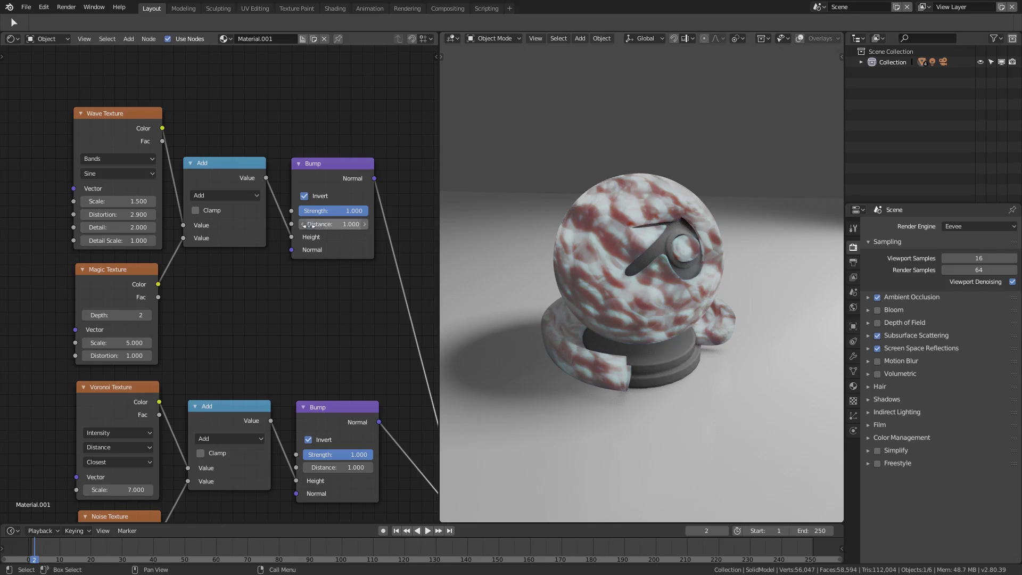
mouse_move(117, 227)
mouse_down()
mouse_move(139, 227)
mouse_move(101, 227)
mouse_up()
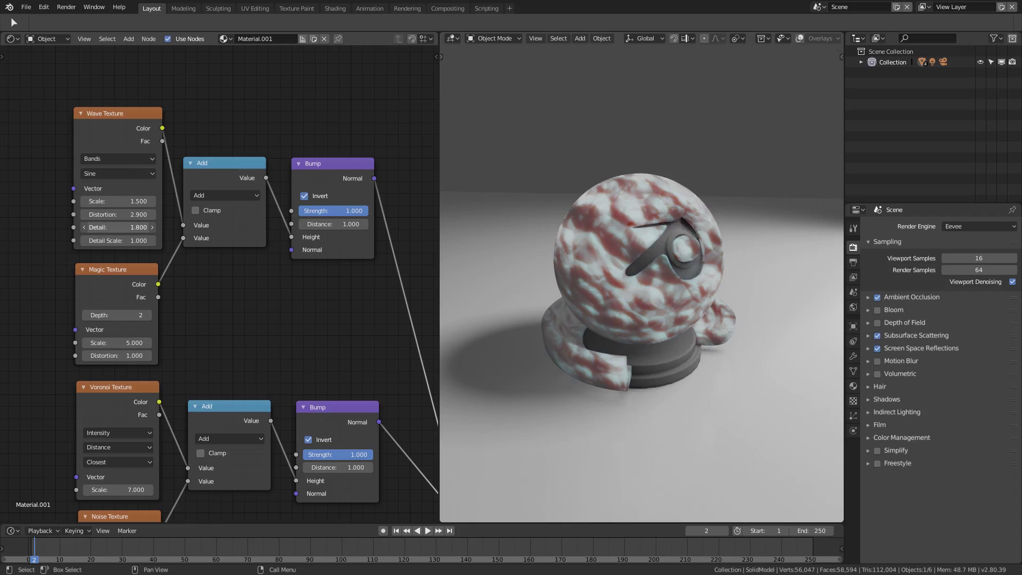
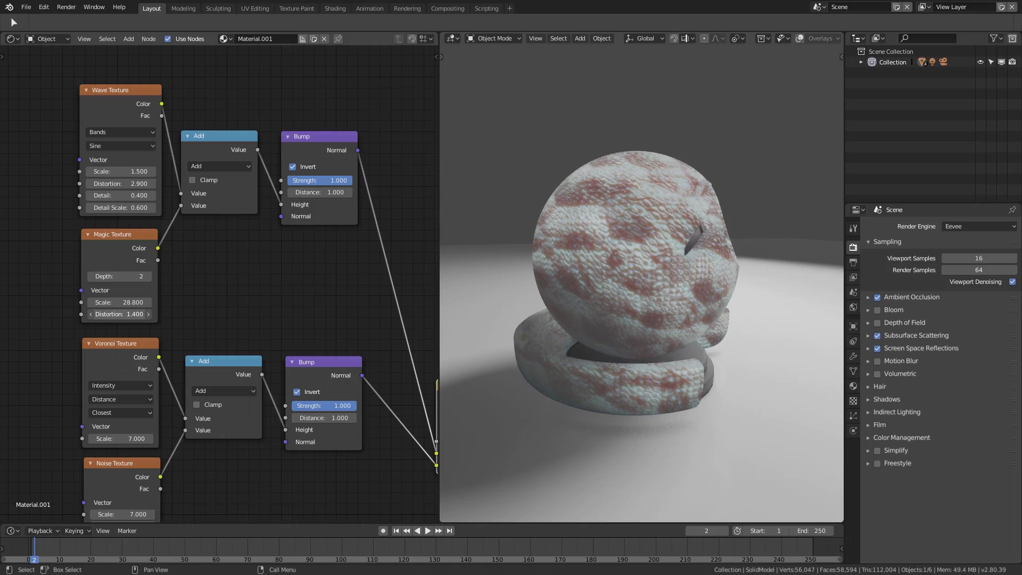
Set the Magic Texture's Scale to 20.3 and Distortion to 0.3, and check the bumps on the shell up close
scroll(612, 247, up, 4)
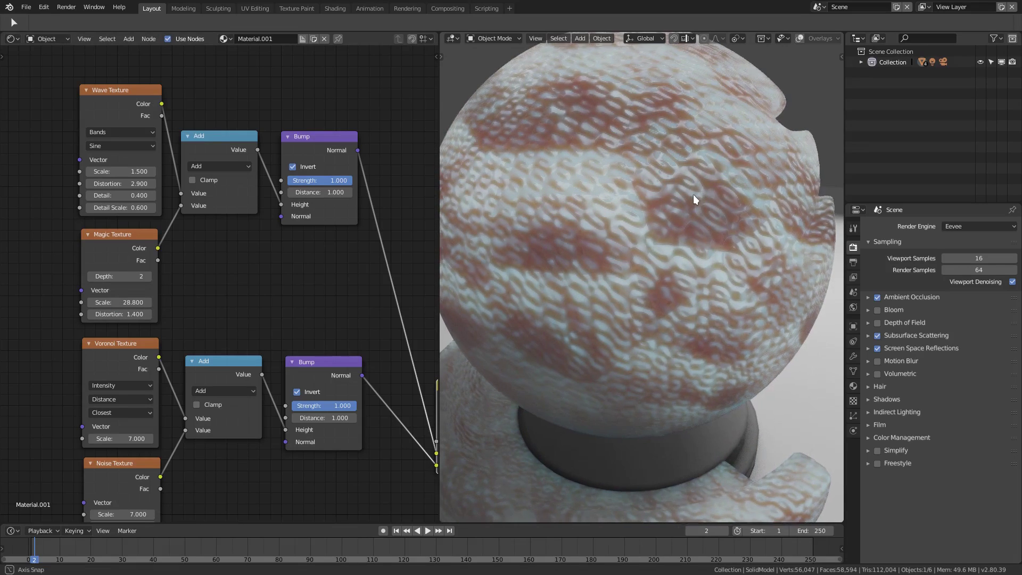
drag(123, 302, 96, 301)
scroll(618, 302, down, 4)
middle_drag(619, 302, 538, 294)
drag(120, 314, 103, 314)
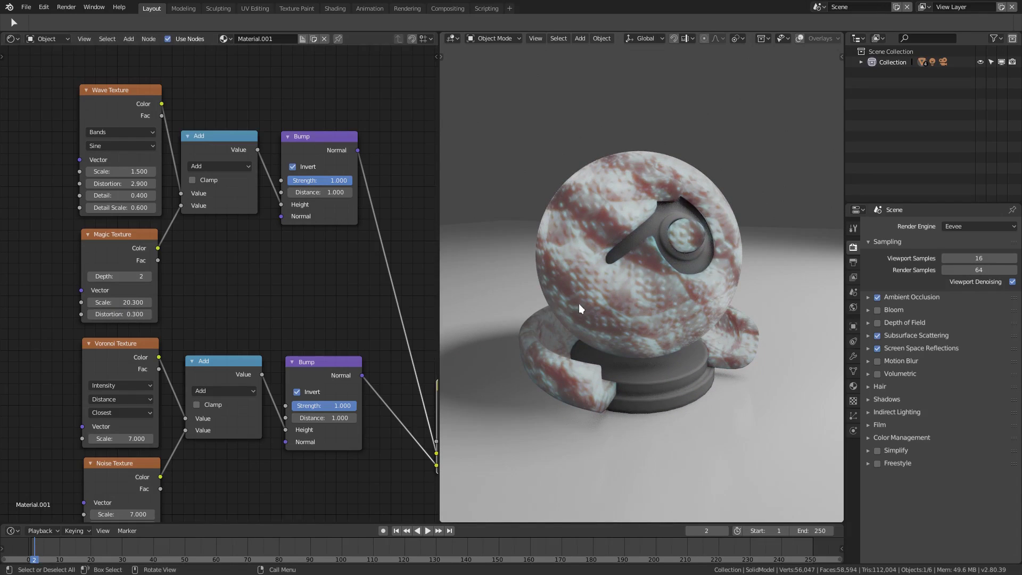
mouse_move(579, 304)
middle_down()
mouse_move(652, 301)
mouse_move(702, 346)
mouse_move(830, 323)
mouse_move(506, 305)
mouse_move(677, 280)
mouse_move(650, 270)
mouse_move(746, 265)
mouse_move(691, 291)
mouse_move(664, 280)
mouse_move(830, 283)
mouse_move(506, 280)
mouse_move(580, 285)
middle_up()
scroll(608, 305, up, 3)
scroll(653, 302, down, 3)
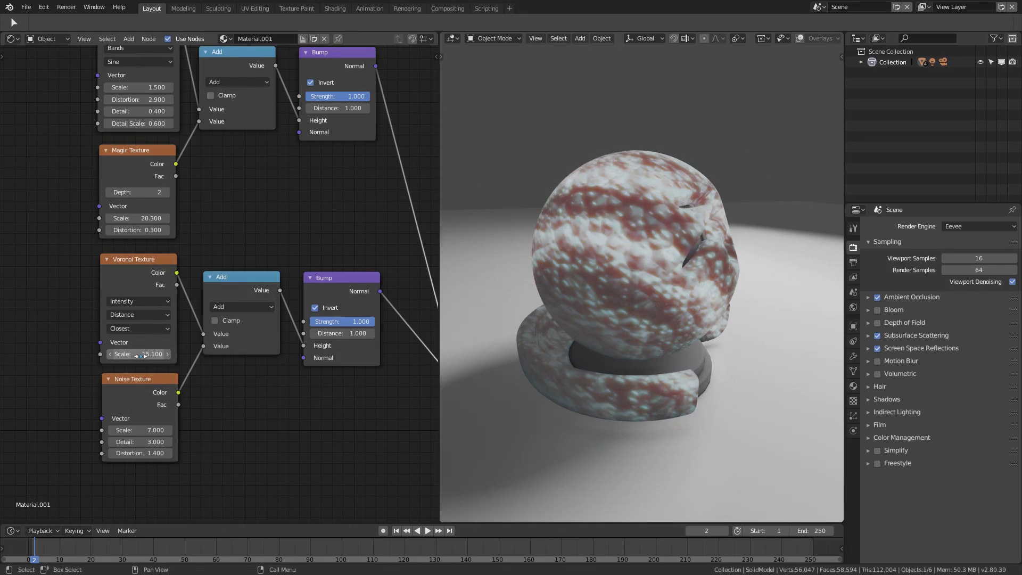
Set the Voronoi Texture's Scale to 15.5, and the Noise Texture's Scale to 35.4 and Distortion to -1.8
mouse_move(141, 356)
mouse_down()
mouse_move(181, 356)
mouse_move(143, 357)
mouse_up()
middle_drag(208, 411, 194, 384)
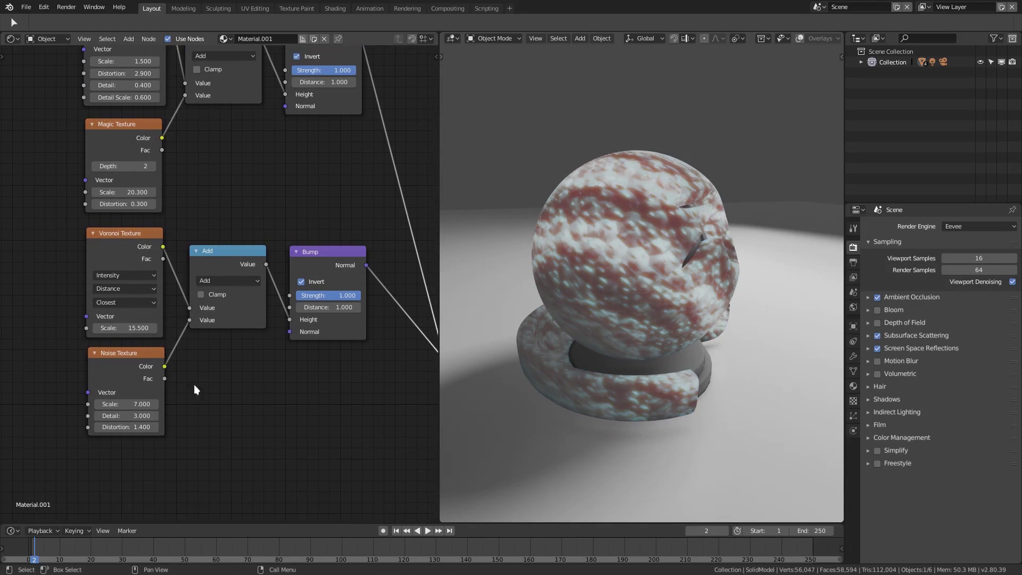
drag(126, 404, 178, 404)
scroll(588, 323, up, 3)
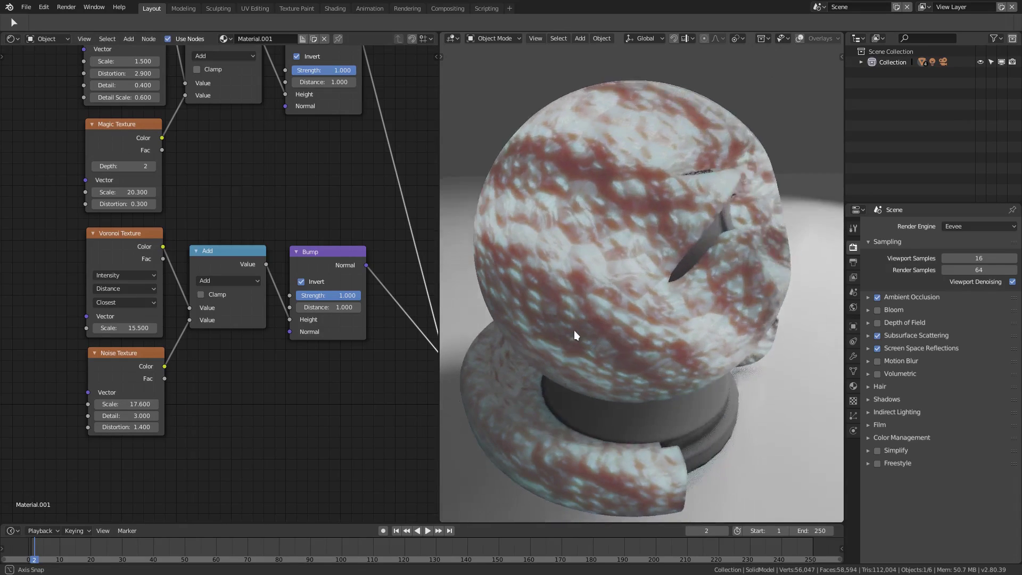
scroll(575, 331, up, 2)
drag(110, 405, 175, 404)
drag(126, 427, 89, 427)
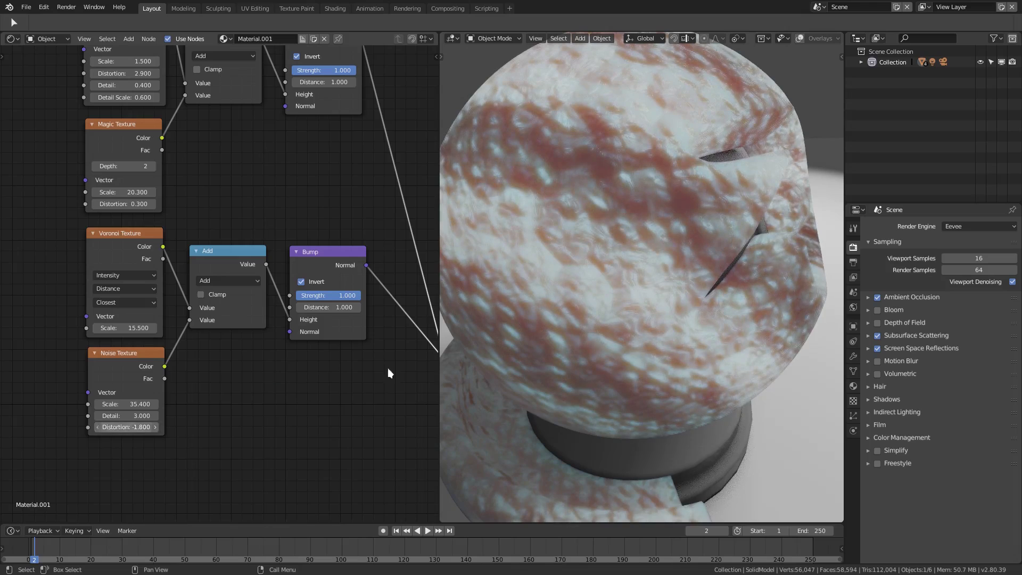
scroll(599, 325, down, 3)
middle_drag(599, 325, 524, 318)
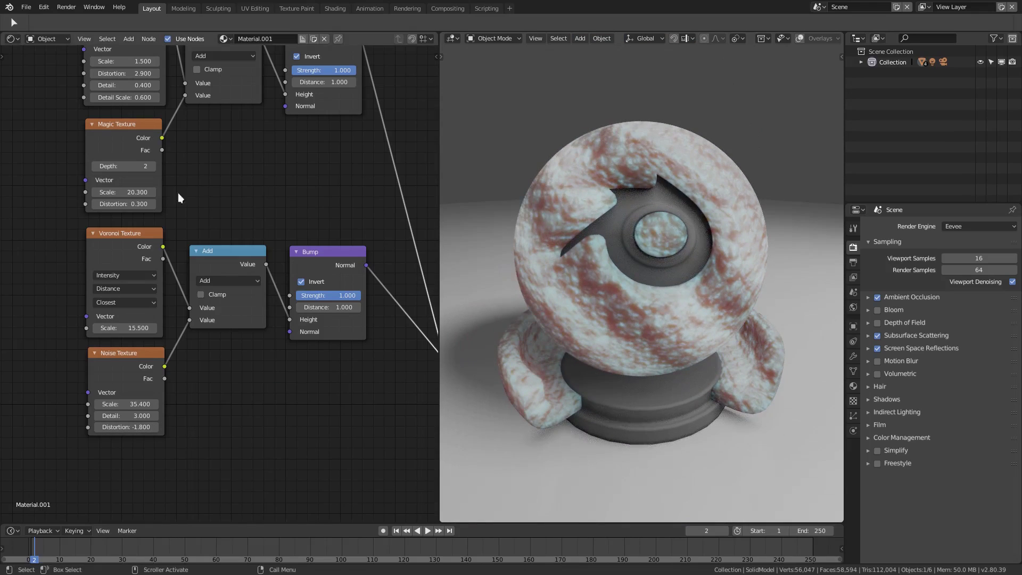
Switch the Wave Texture to Rings with Scale 0.8, Distortion 95.8 and Detail 9.9
middle_drag(177, 193, 168, 287)
mouse_move(127, 185)
mouse_down()
mouse_move(109, 185)
mouse_move(179, 184)
mouse_move(126, 185)
mouse_up()
middle_drag(574, 208, 644, 242)
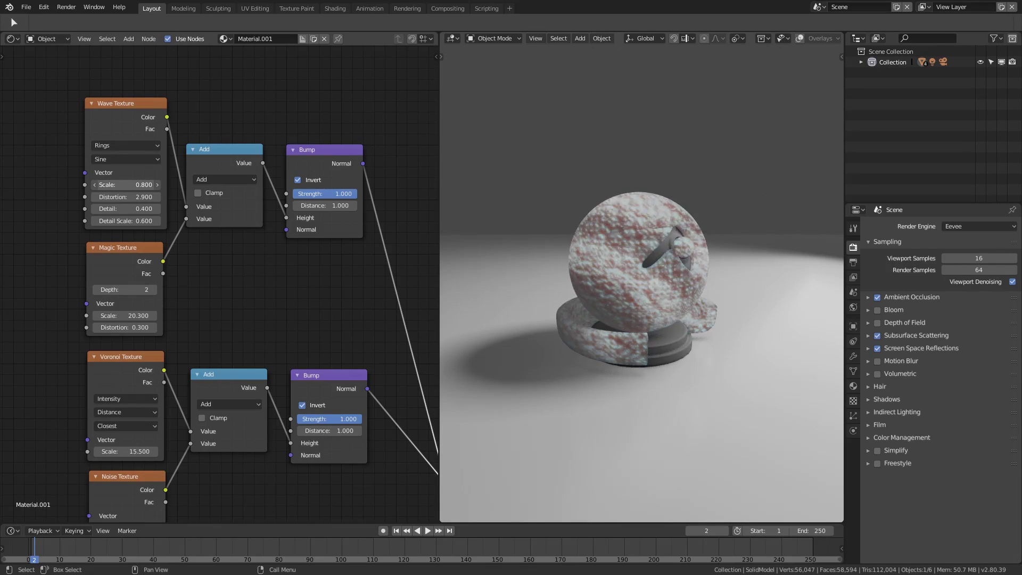
drag(127, 184, 189, 197)
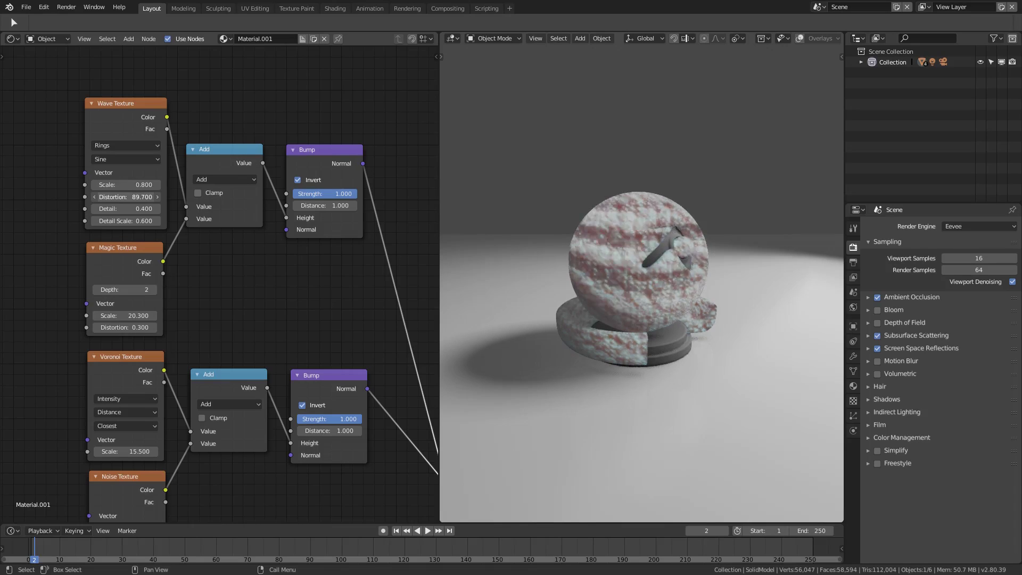
middle_drag(650, 301, 557, 316)
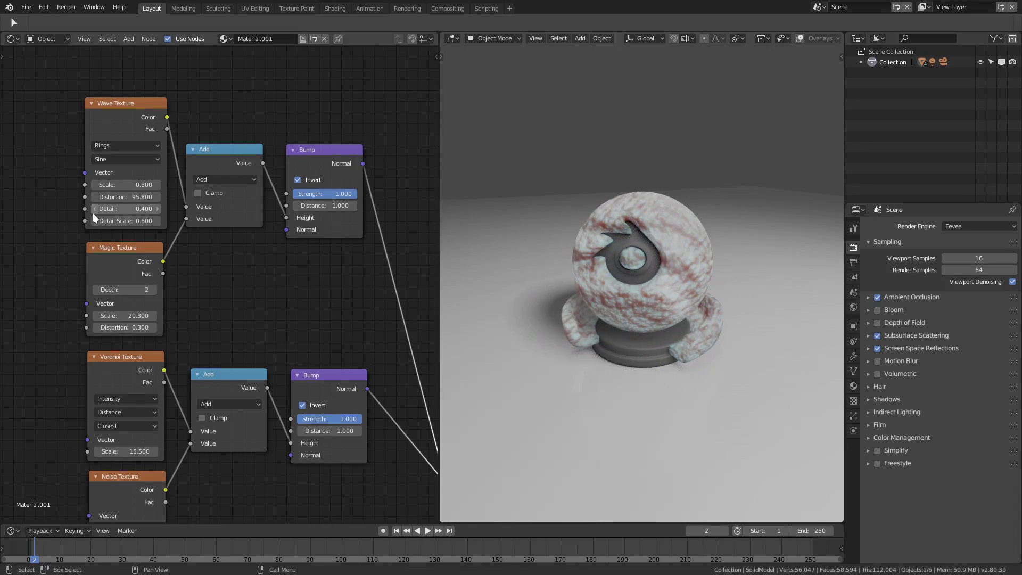
drag(126, 209, 160, 209)
middle_drag(629, 328, 692, 308)
scroll(624, 319, up, 3)
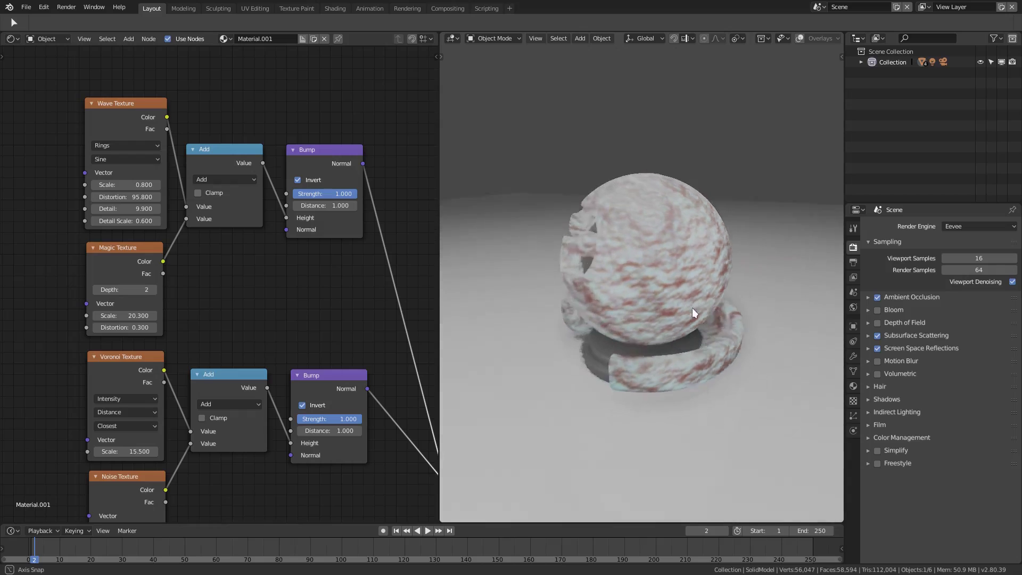
Tidy the node layout by moving the Mix, Principled BSDF and Material Output nodes closer together
middle_drag(263, 288, 107, 283)
middle_drag(294, 359, 155, 266)
middle_drag(221, 365, 160, 324)
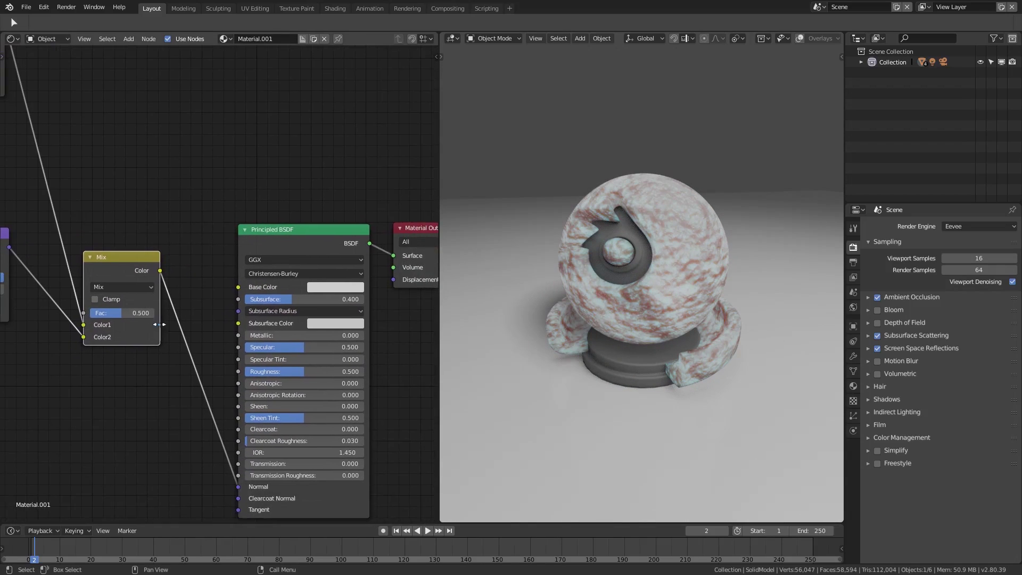
scroll(173, 360, down, 3)
middle_drag(173, 361, 250, 319)
drag(251, 319, 248, 241)
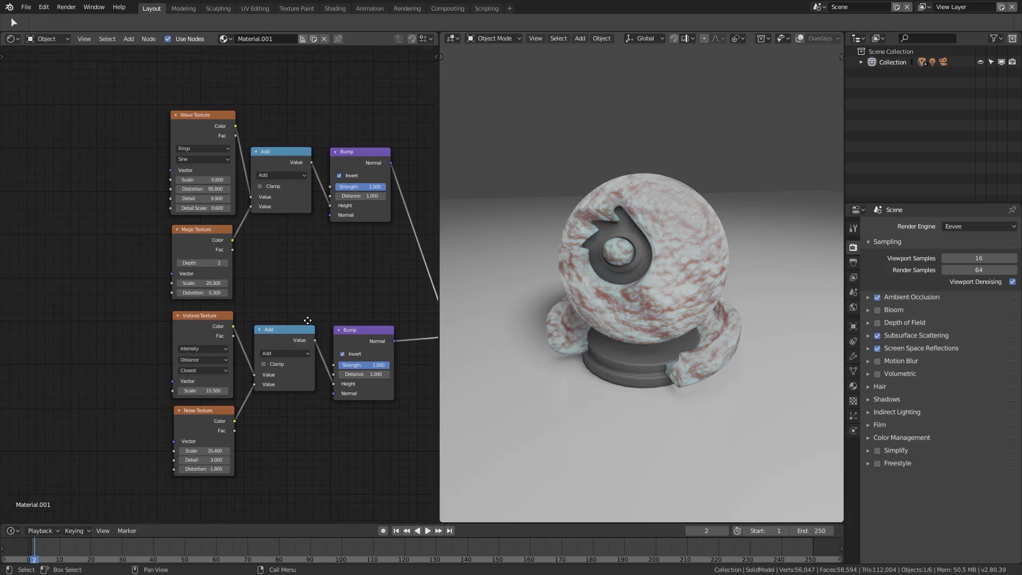
middle_drag(307, 320, 231, 326)
middle_drag(337, 369, 288, 350)
middle_drag(326, 385, 96, 335)
drag(281, 282, 235, 226)
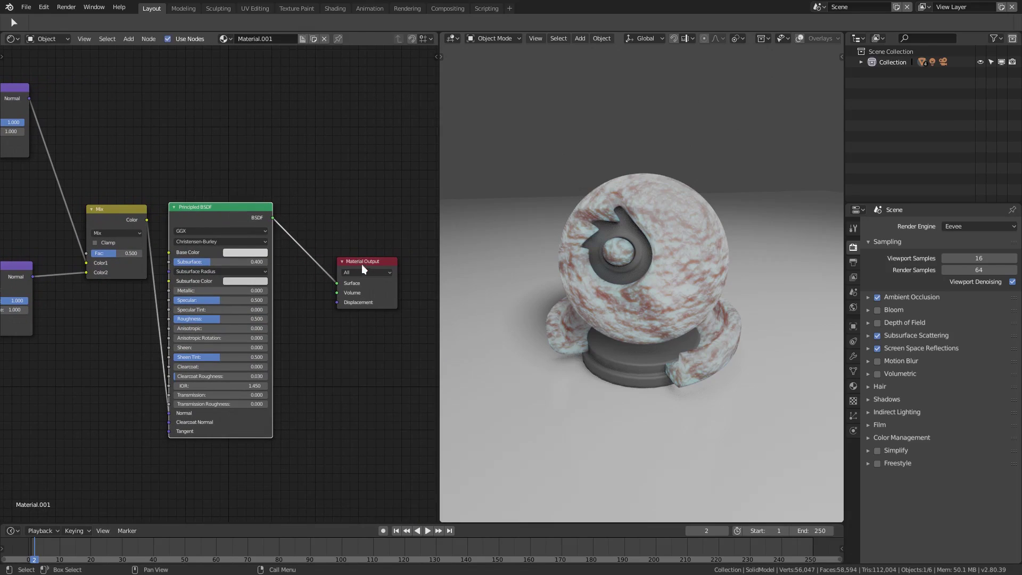
drag(362, 264, 310, 207)
scroll(245, 252, up, 2)
middle_drag(245, 251, 293, 252)
scroll(632, 306, up, 1)
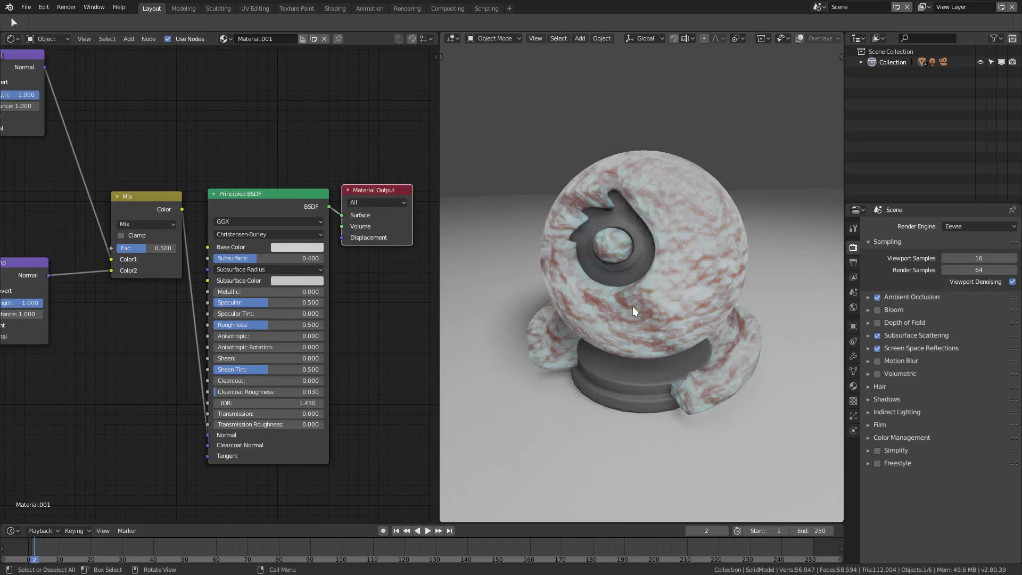
Set the Principled BSDF's Specular to 0.905 and Roughness to 0.062
middle_drag(633, 306, 678, 301)
scroll(314, 325, up, 2)
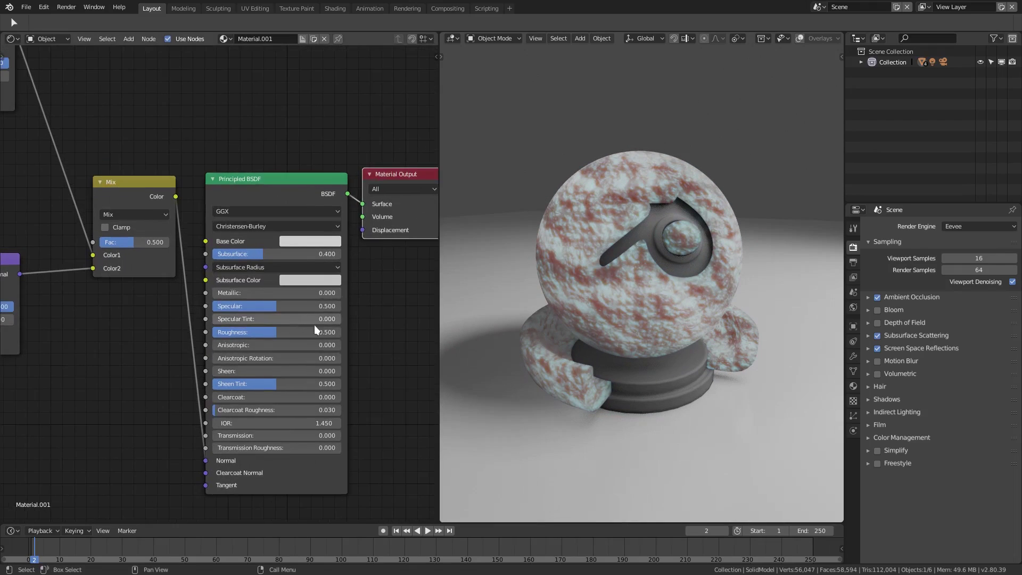
drag(258, 288, 311, 288)
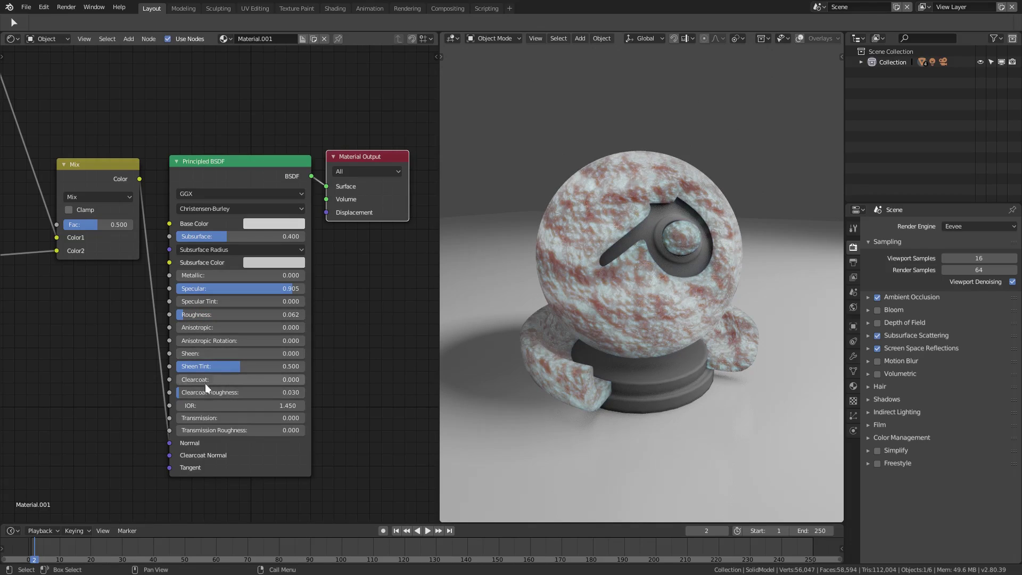
Raise the Principled BSDF's Clearcoat, Sheen Tint and Sheen to 1
drag(234, 380, 363, 379)
drag(241, 366, 243, 366)
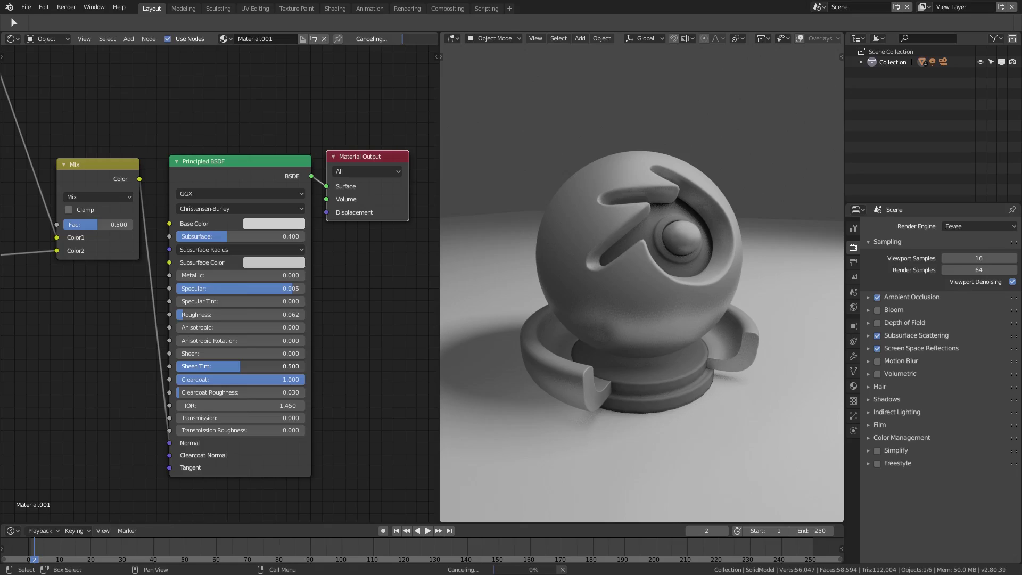
drag(240, 365, 305, 366)
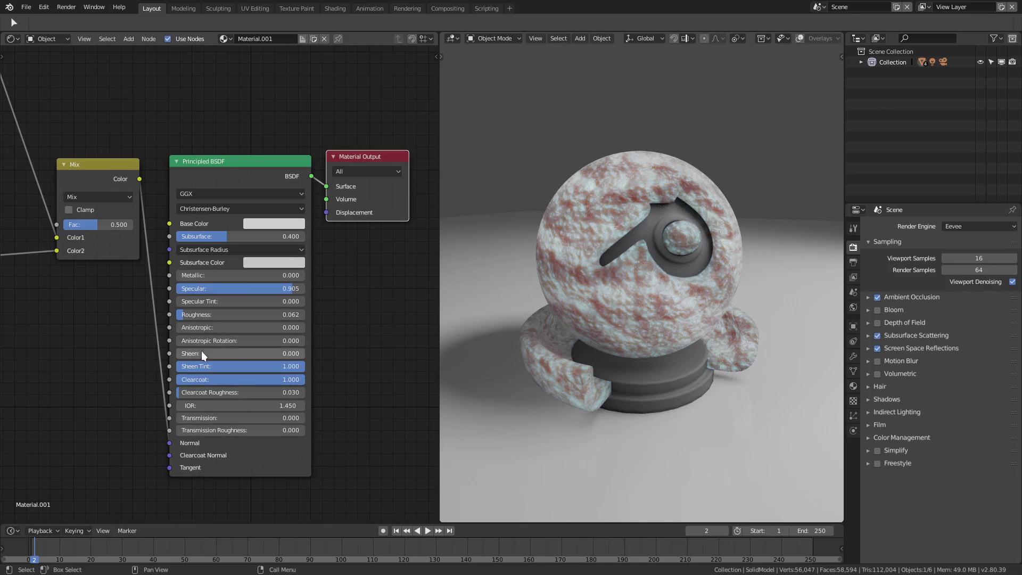
middle_drag(640, 305, 586, 292)
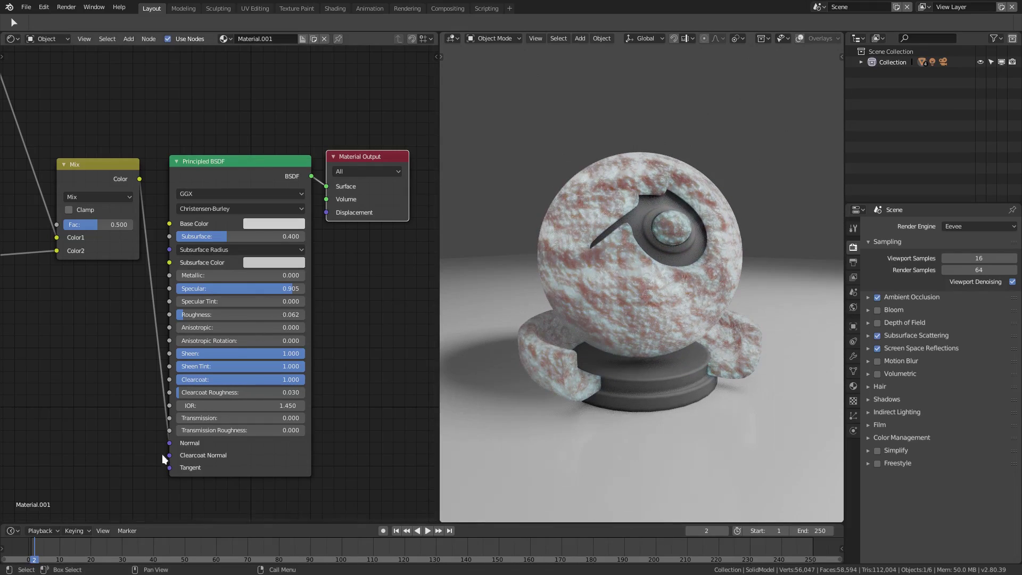
Disconnect the Mix node from the Principled BSDF's Normal input, and set Roughness to 0.186 and Metallic to 0.062
drag(152, 440, 395, 434)
middle_drag(571, 375, 648, 340)
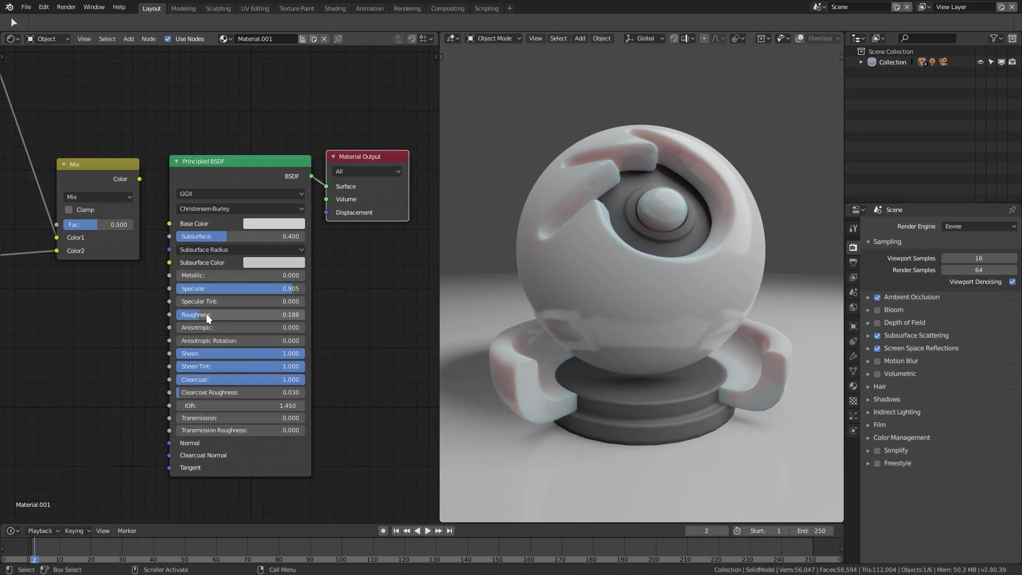
middle_drag(585, 322, 413, 301)
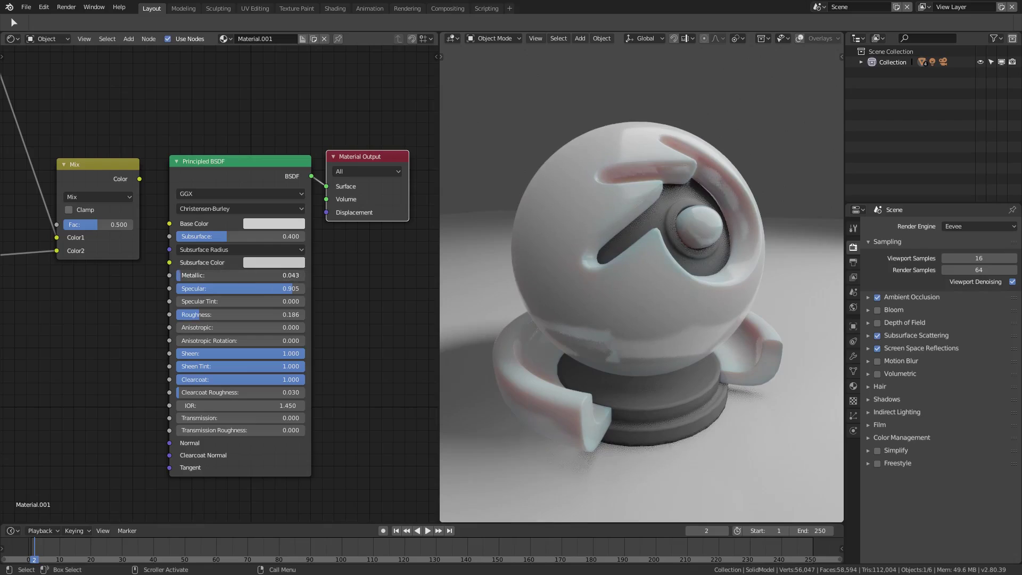
middle_drag(442, 288, 693, 316)
Reconnect the Mix node's Color output to the Principled BSDF's Normal input
scroll(80, 333, down, 1)
middle_drag(78, 335, 158, 326)
drag(187, 177, 269, 424)
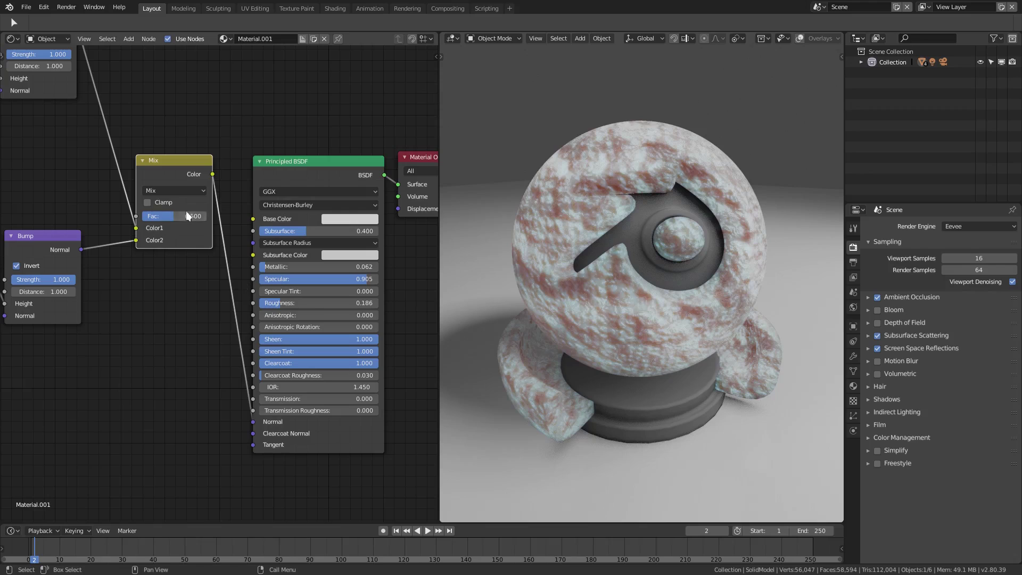
Change the operation of the Math node combining Voronoi and Noise to Less Than, and inspect the shell
click(176, 192)
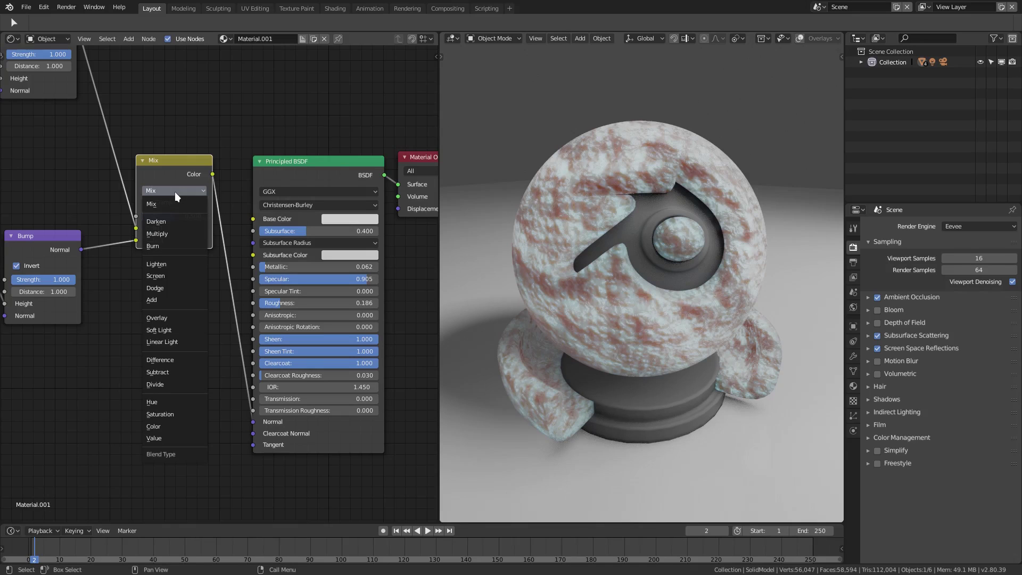
middle_drag(98, 426, 338, 489)
click(161, 373)
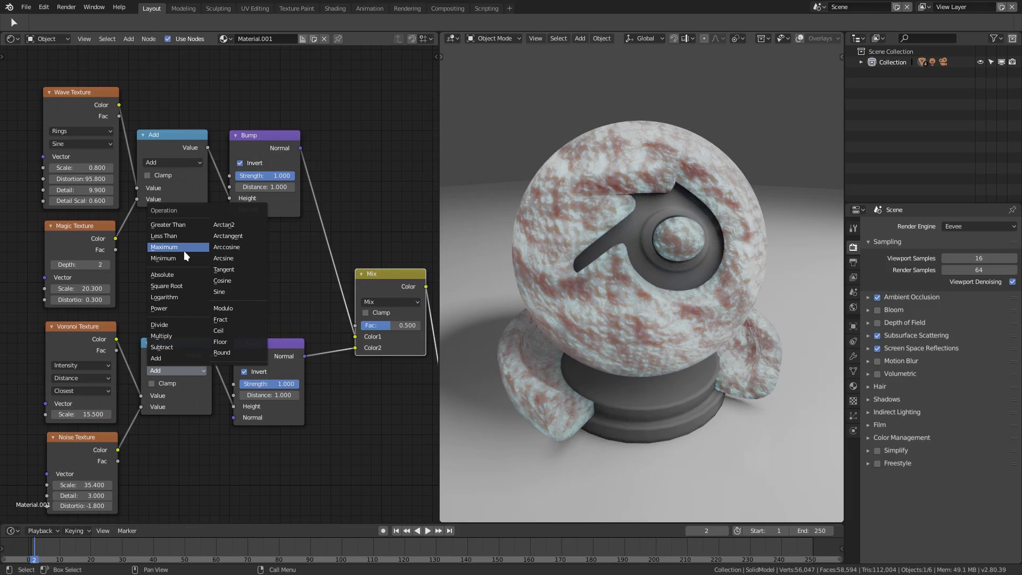
click(185, 236)
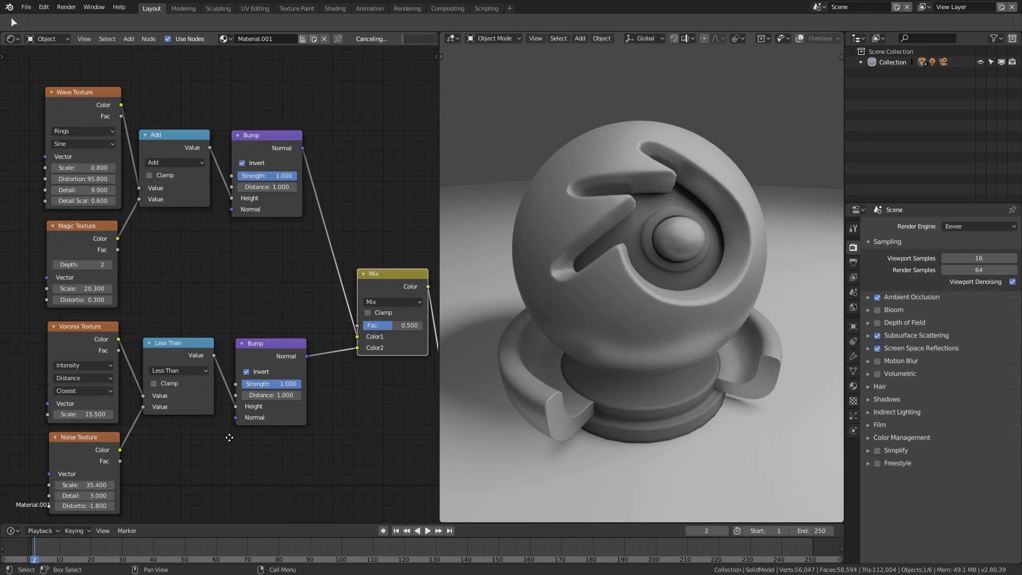
middle_drag(229, 438, 248, 438)
middle_drag(613, 431, 583, 451)
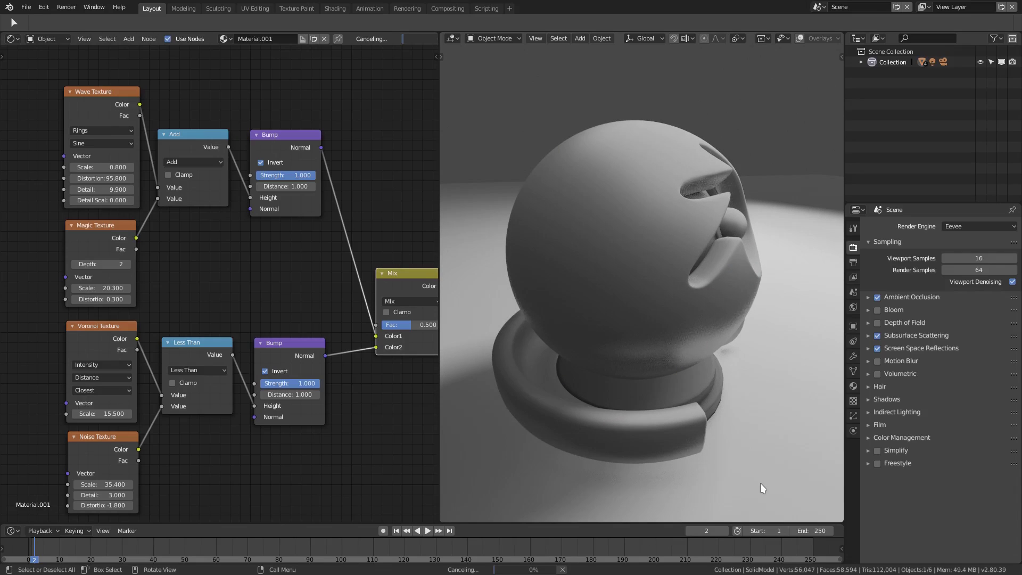
middle_drag(759, 484, 548, 409)
scroll(641, 442, down, 3)
Change the operation of the Math node combining Wave and Magic to Power, and view the shell through the scene camera
click(193, 161)
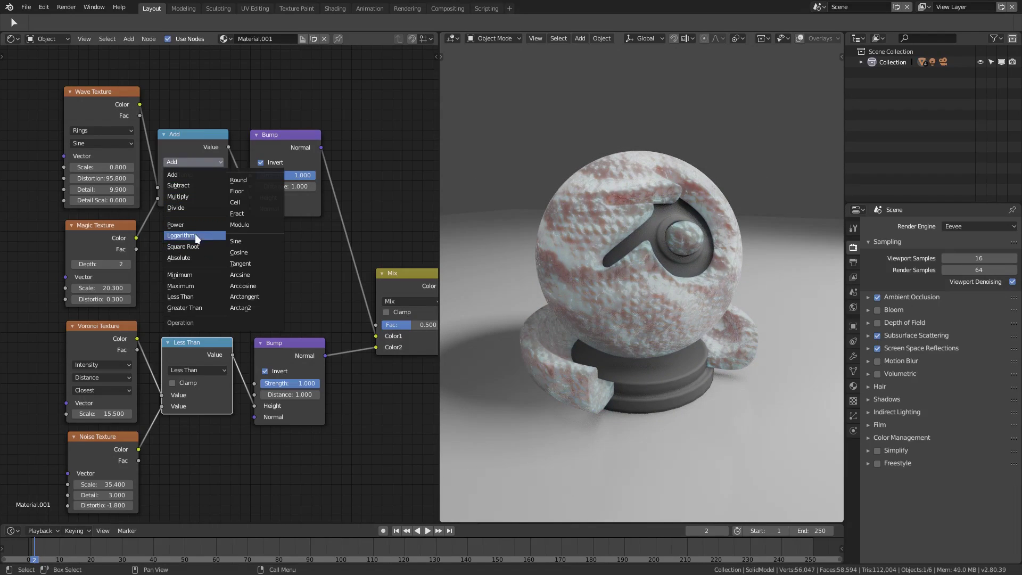
key(Return)
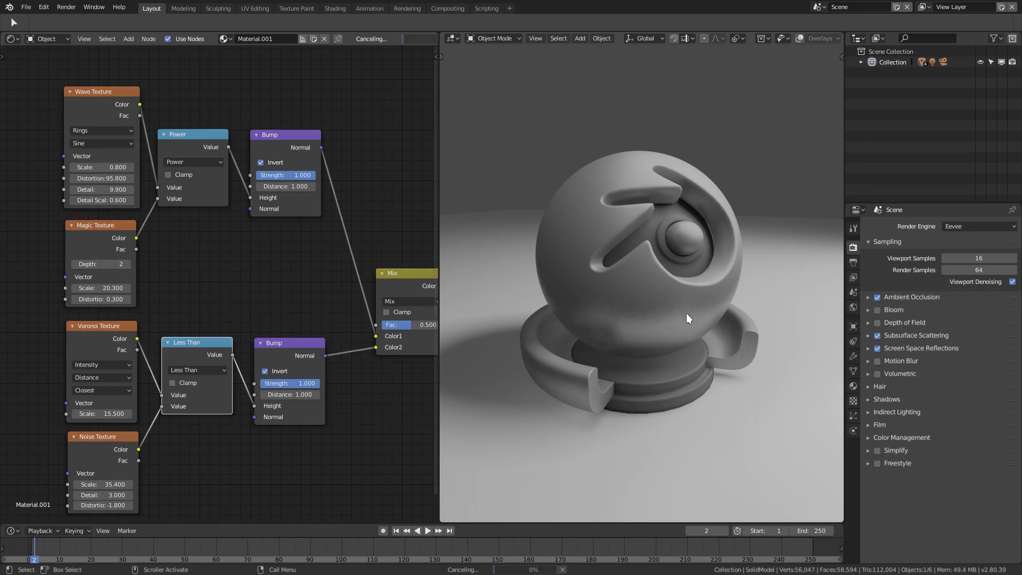
middle_drag(574, 334, 647, 308)
key(KP_0)
scroll(651, 308, down, 2)
scroll(745, 375, up, 2)
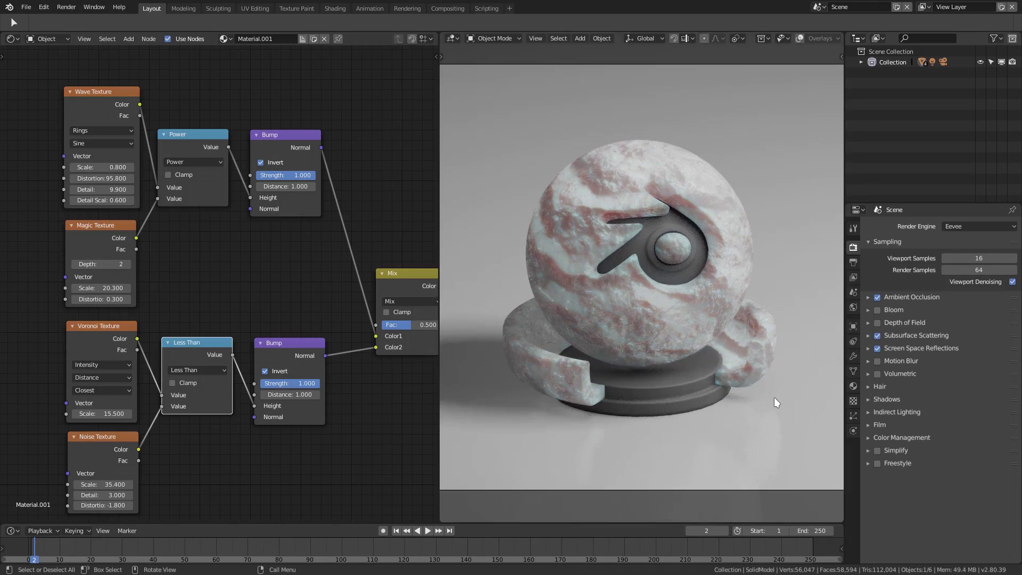
scroll(792, 397, up, 1)
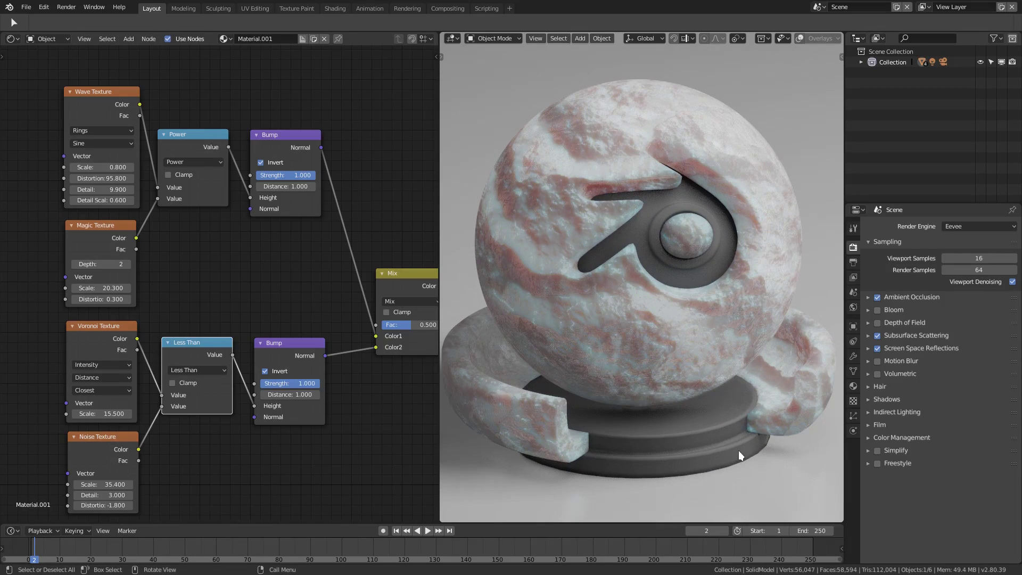
Set the Principled BSDF's Subsurface to 0 and inspect the shell from several angles
middle_drag(740, 451, 684, 331)
scroll(660, 276, up, 10)
scroll(684, 332, down, 5)
middle_drag(751, 318, 755, 358)
middle_drag(334, 339, 105, 311)
middle_drag(665, 320, 774, 388)
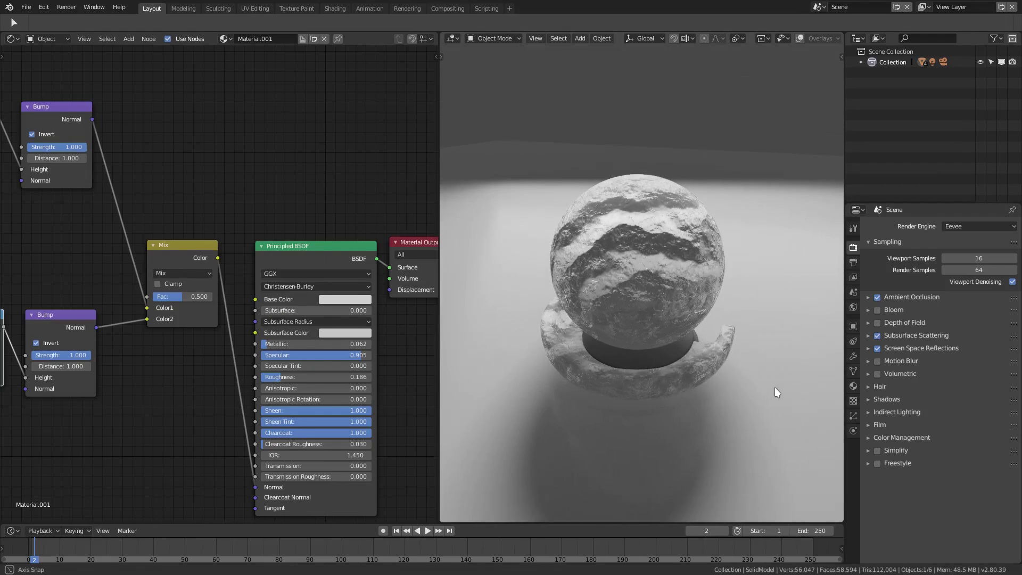
Tint the Principled BSDF's Base Color a light beige, move the node slightly closer to the Mix node, and inspect the shell
click(346, 300)
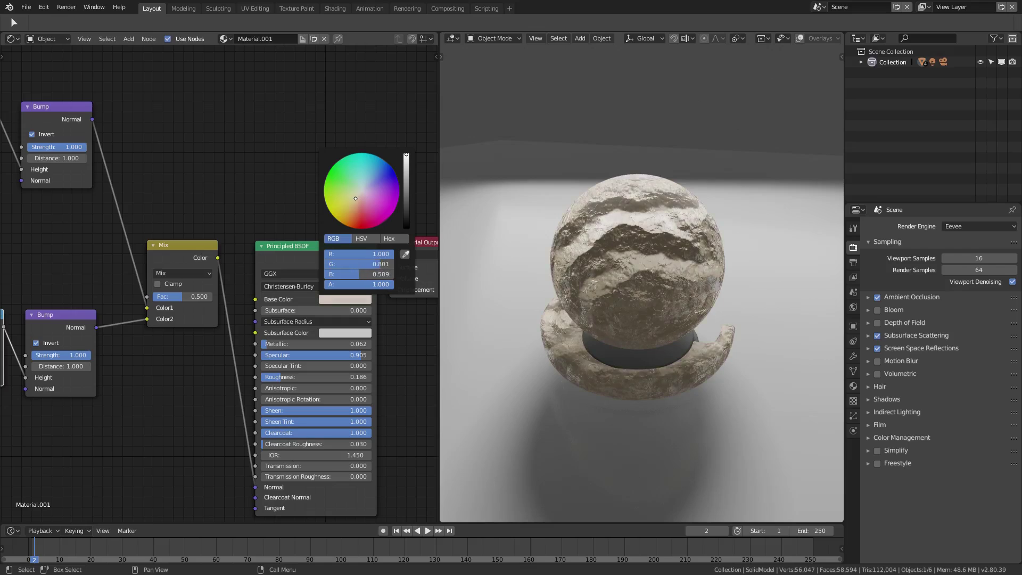
middle_drag(447, 250, 567, 345)
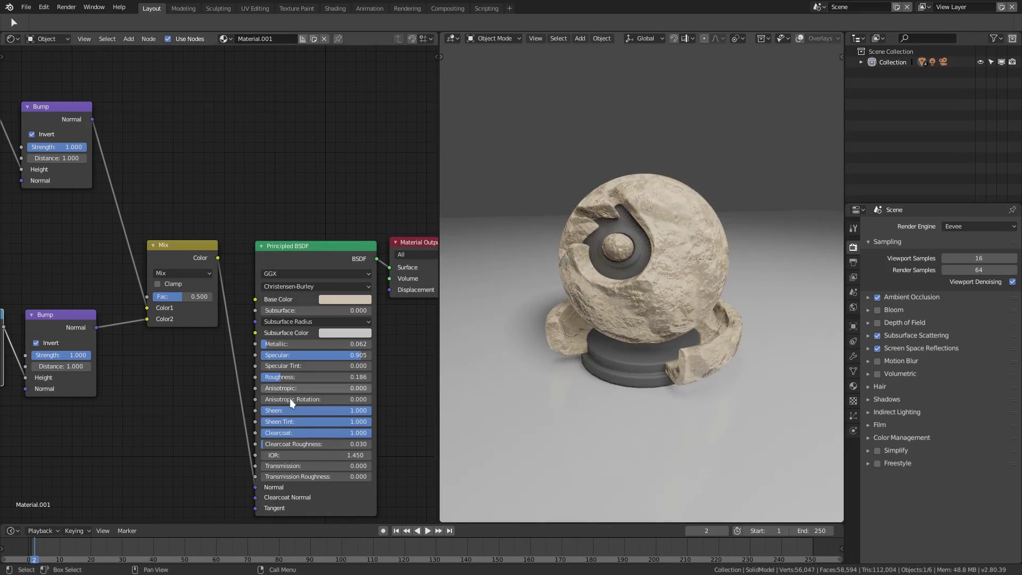
scroll(215, 407, down, 4)
middle_drag(238, 414, 189, 408)
drag(266, 249, 256, 249)
middle_drag(539, 368, 609, 349)
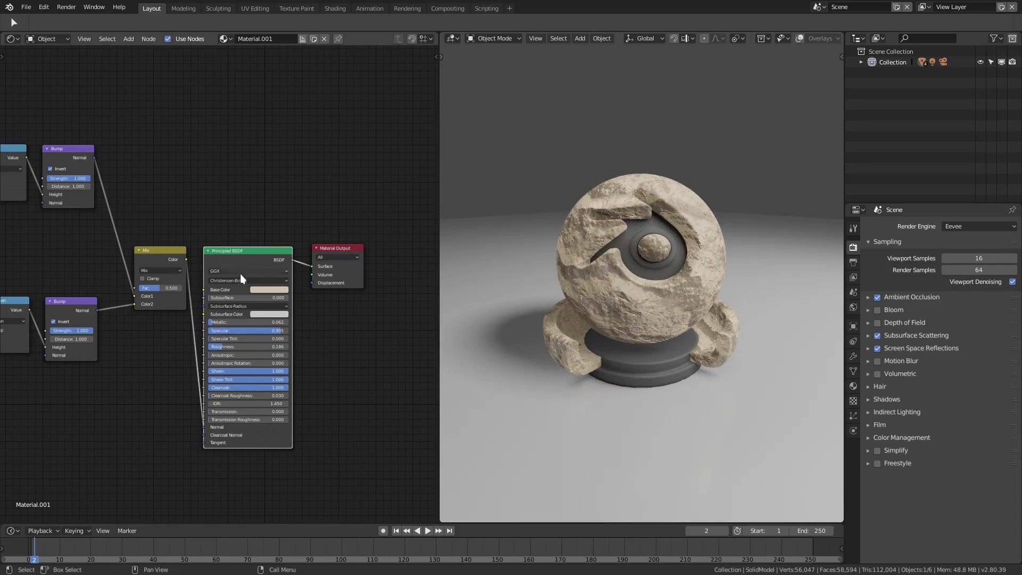
Set the Principled BSDF's Subsurface to 0.457 and change its Base Color to a pale pinkish beige
scroll(234, 288, up, 2)
drag(230, 300, 275, 301)
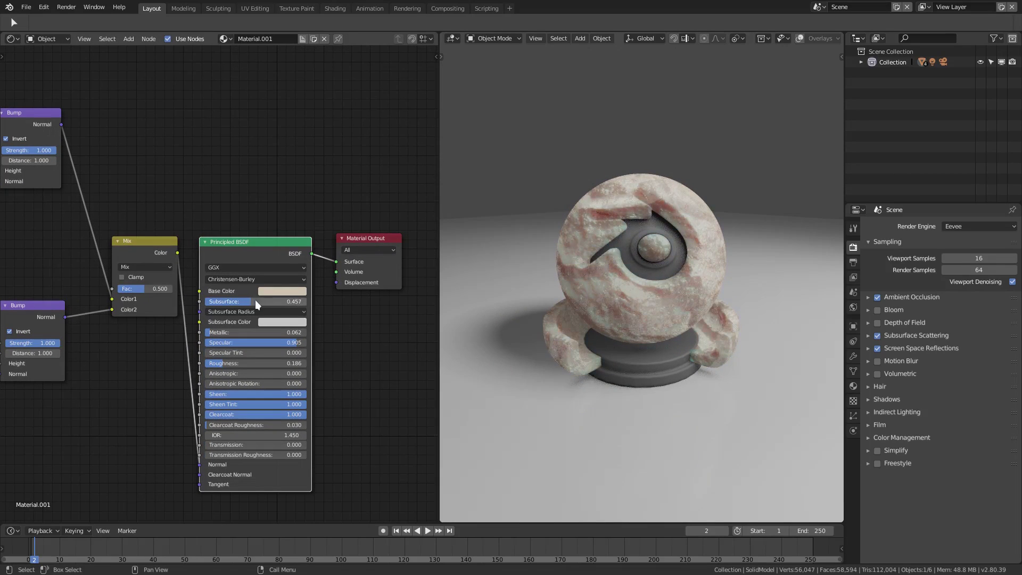
click(274, 291)
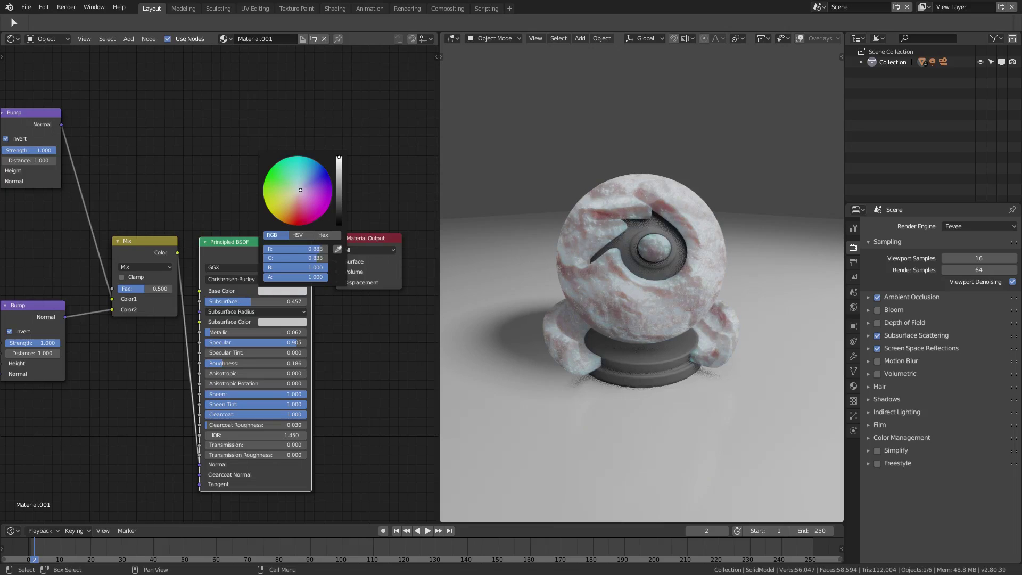
drag(288, 184, 292, 200)
Inspect the shell from several angles and through the scene camera, and review the complete node tree
middle_drag(620, 300, 822, 325)
middle_drag(648, 319, 611, 358)
key(KP_0)
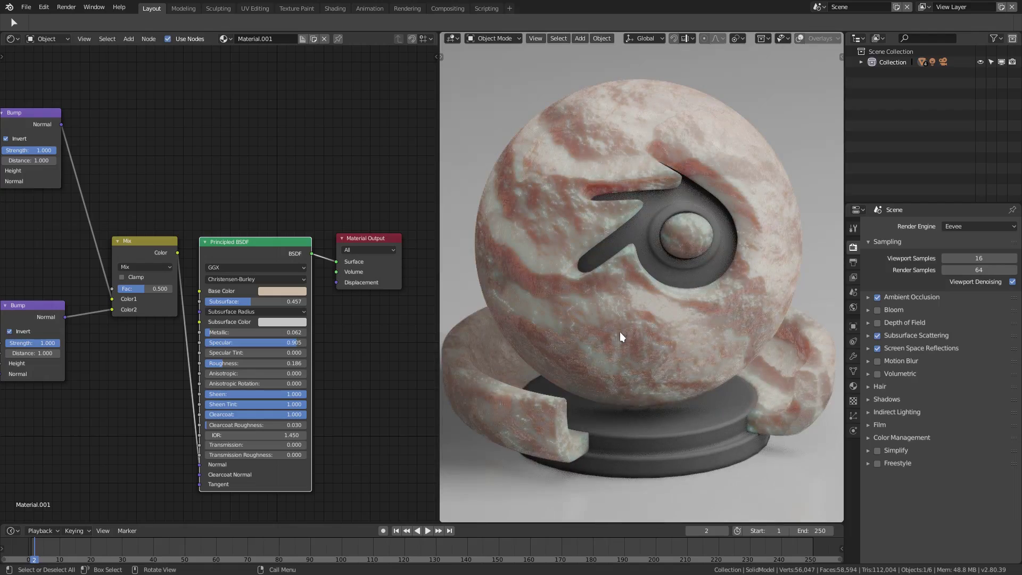
key(Home)
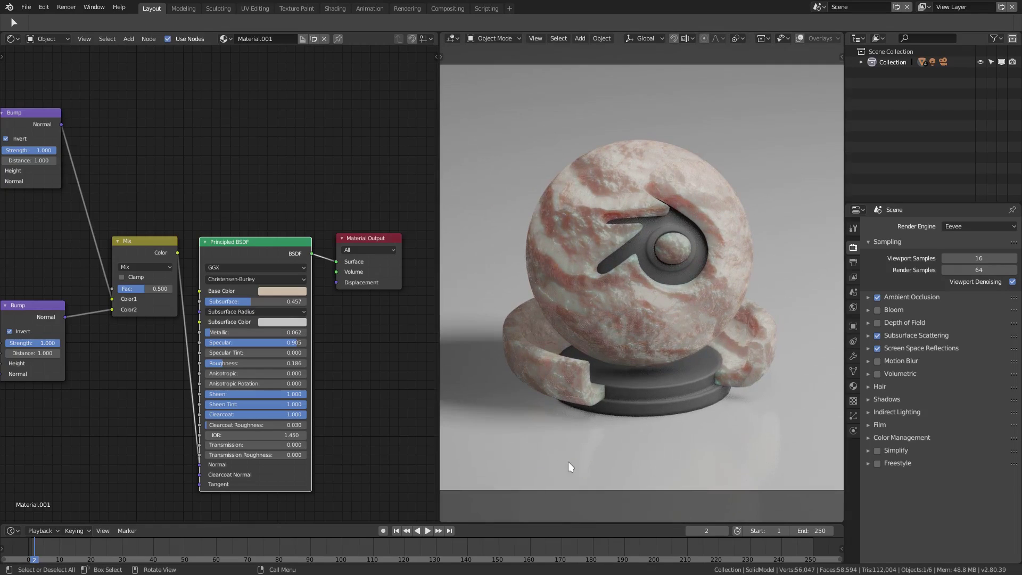
scroll(639, 464, up, 4)
scroll(241, 395, down, 1)
middle_drag(112, 400, 205, 400)
scroll(283, 401, down, 2)
scroll(213, 401, down, 1)
scroll(205, 400, down, 1)
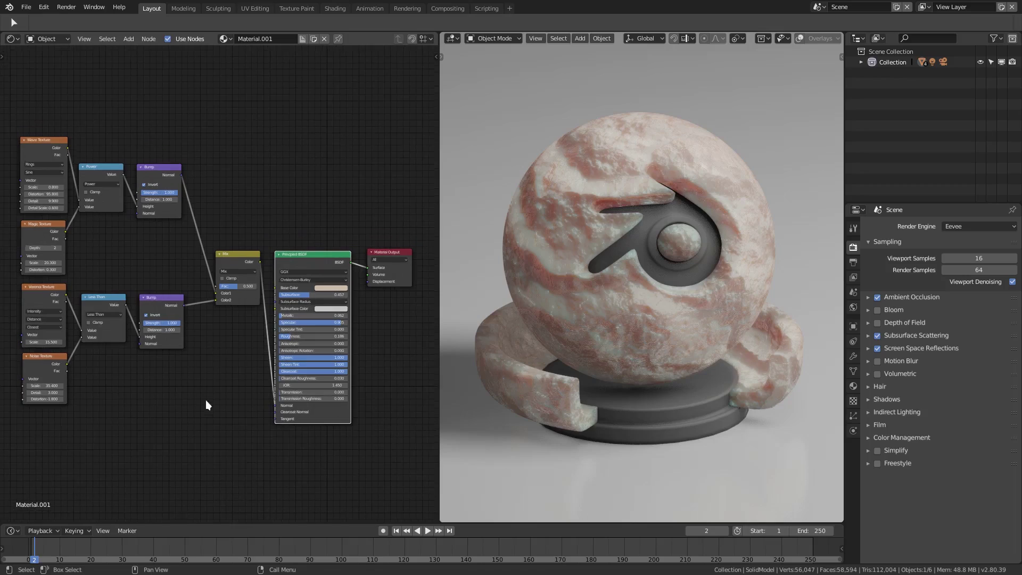